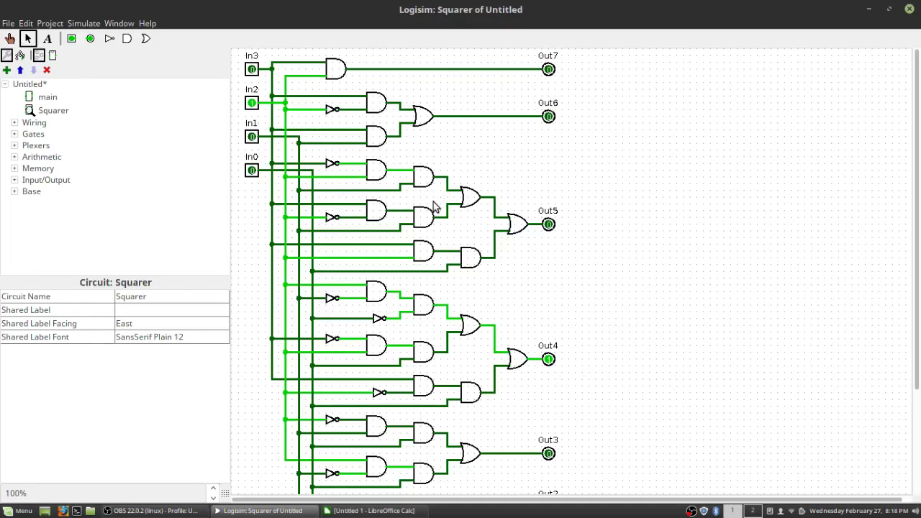
Step: With the Poke tool, set Squarer input In0 to 1 and check the resulting outputs
scroll(523, 215, down, 5)
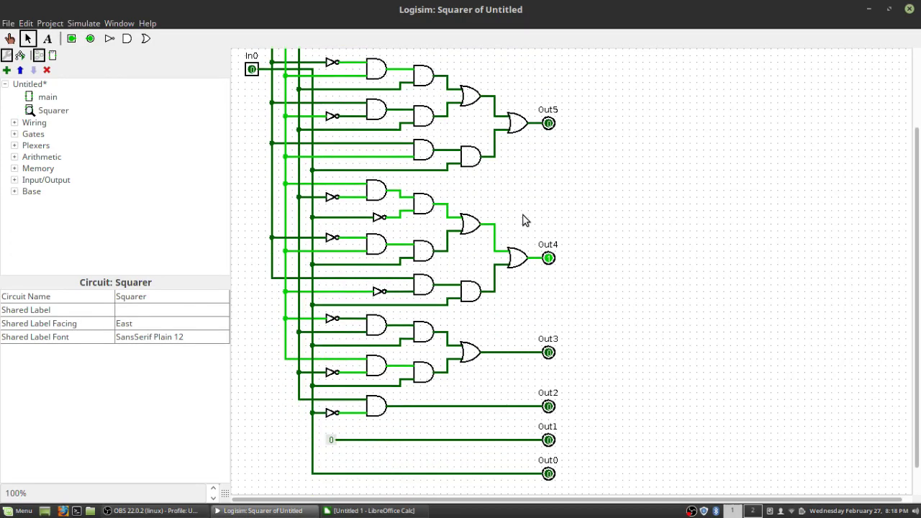
scroll(430, 248, up, 5)
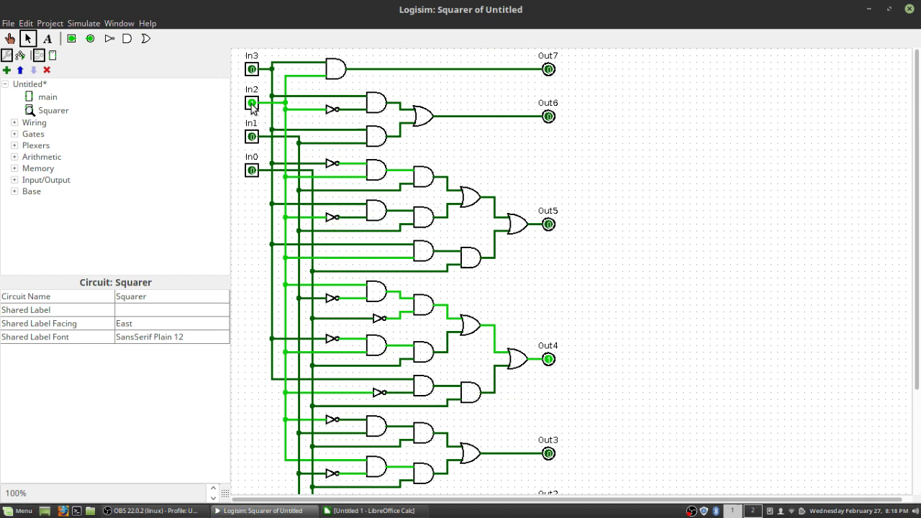
scroll(310, 216, down, 5)
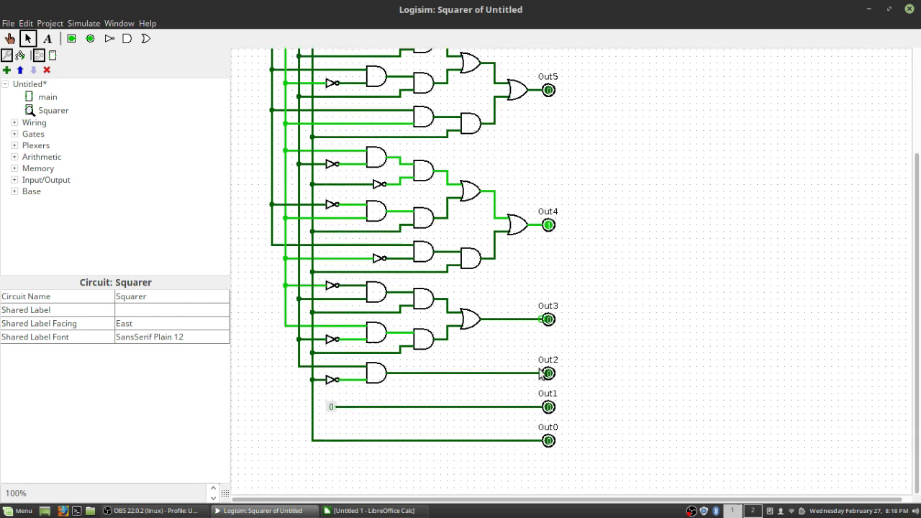
scroll(552, 446, up, 5)
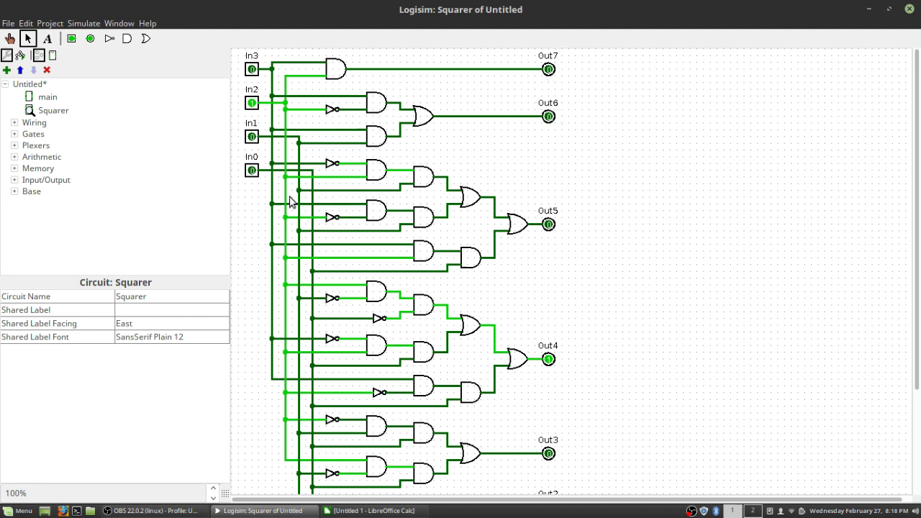
click(252, 173)
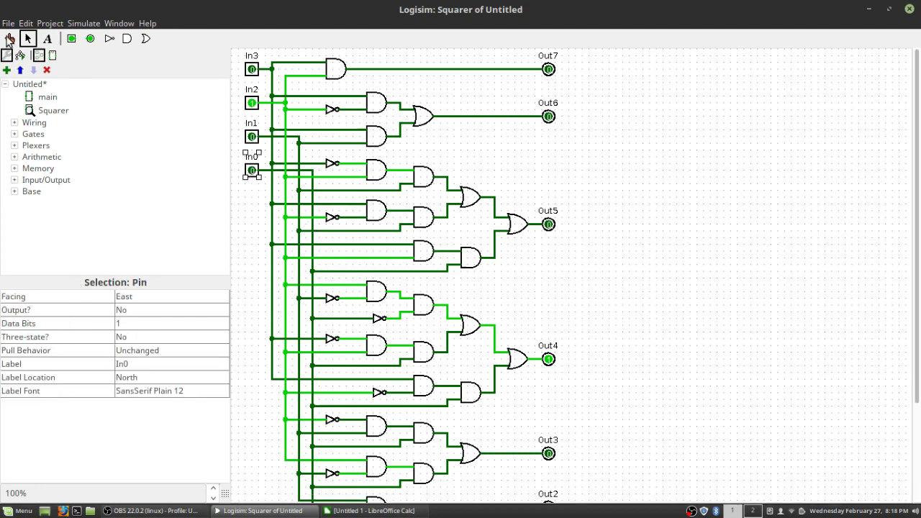
click(10, 39)
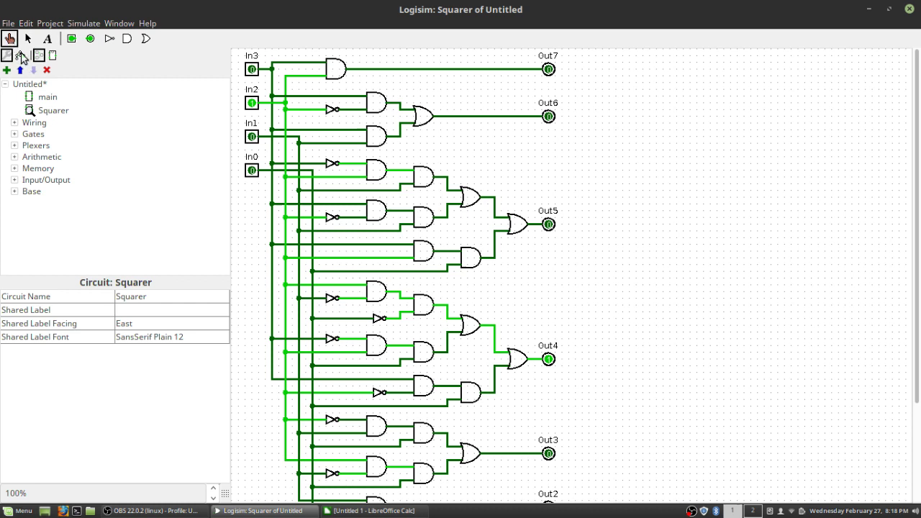
click(252, 170)
scroll(578, 329, down, 4)
scroll(578, 329, down, 1)
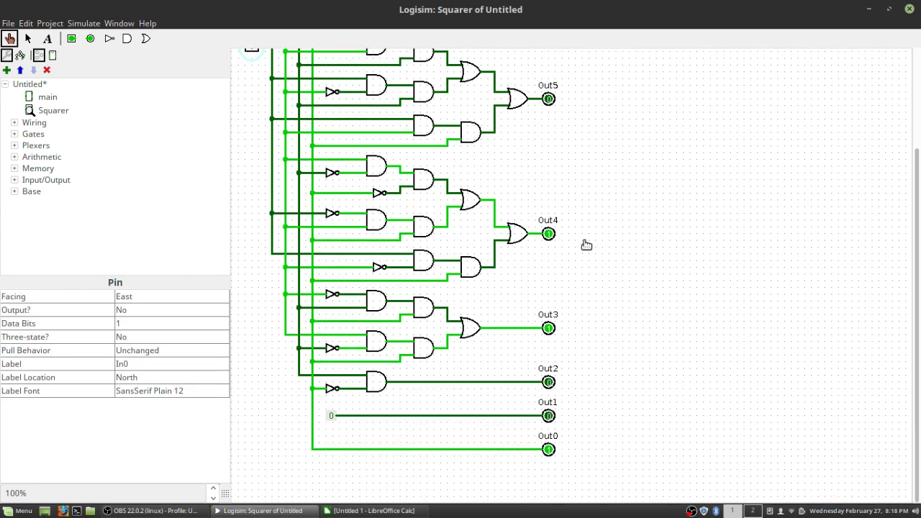
scroll(585, 267, up, 5)
scroll(589, 269, down, 5)
scroll(612, 407, up, 3)
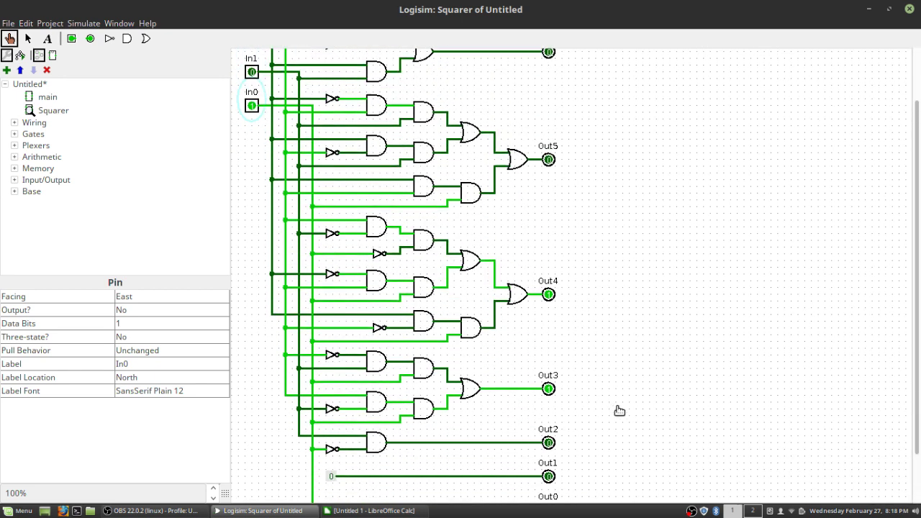
scroll(571, 290, down, 3)
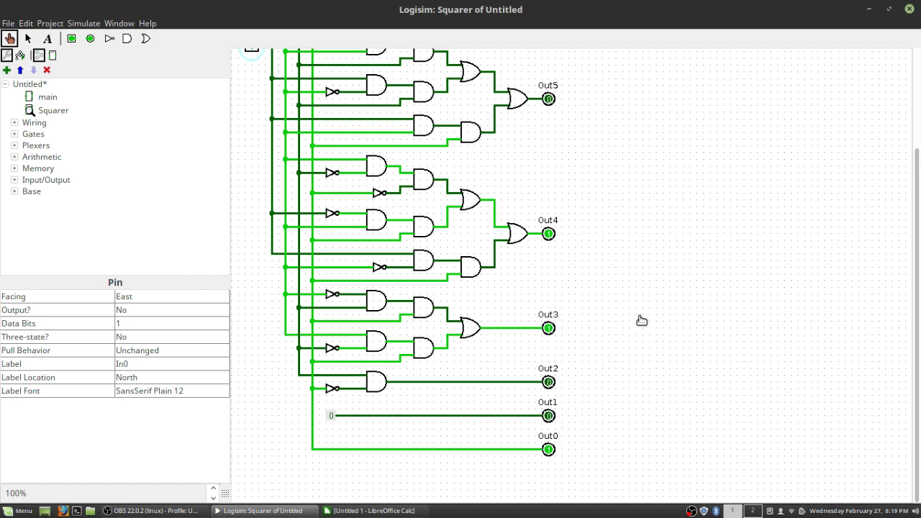
scroll(610, 266, up, 6)
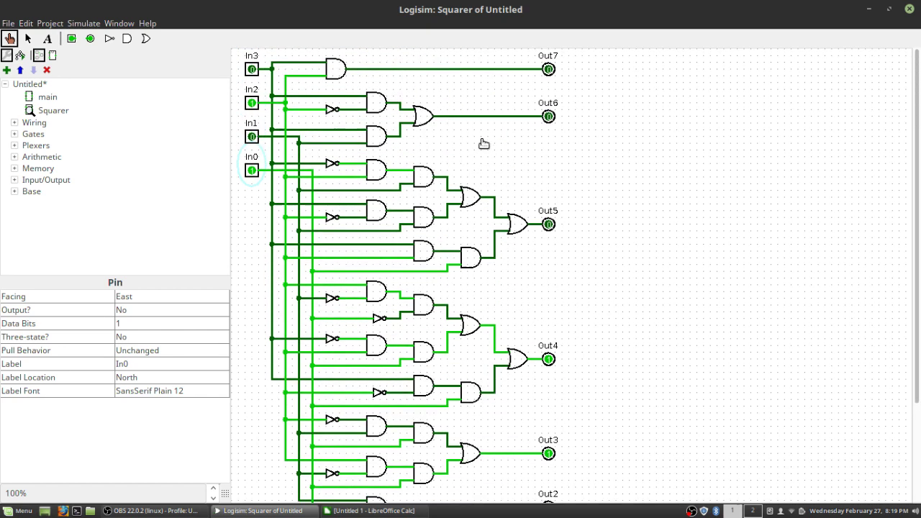
Step: Set In0 and In2 back to 0 so every Squarer input reads zero
click(252, 170)
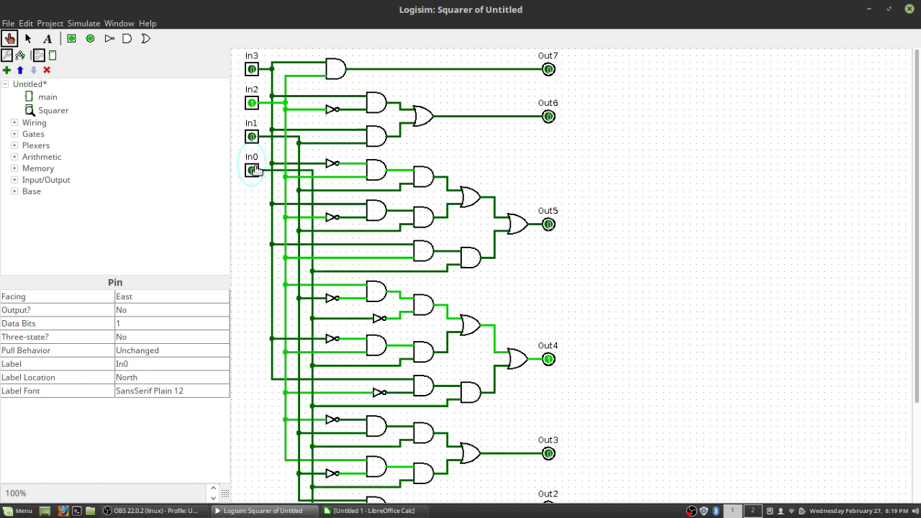
click(252, 102)
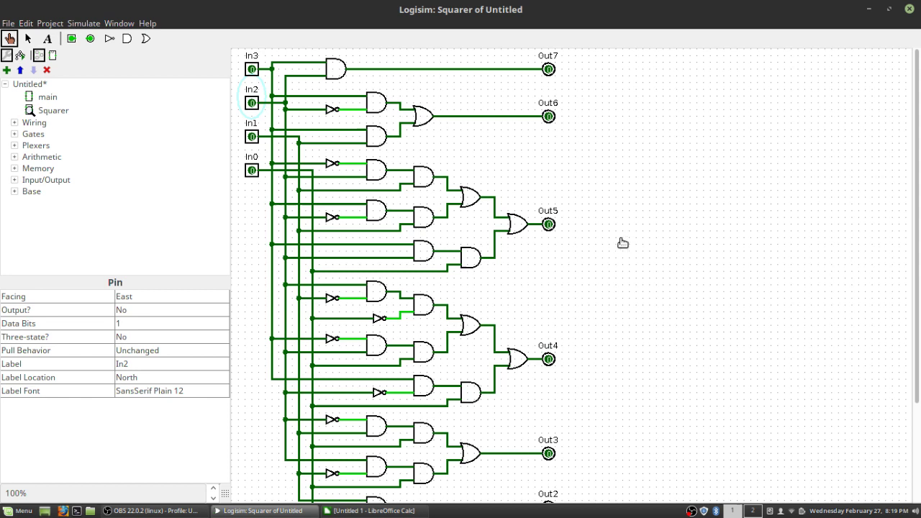
scroll(624, 244, down, 3)
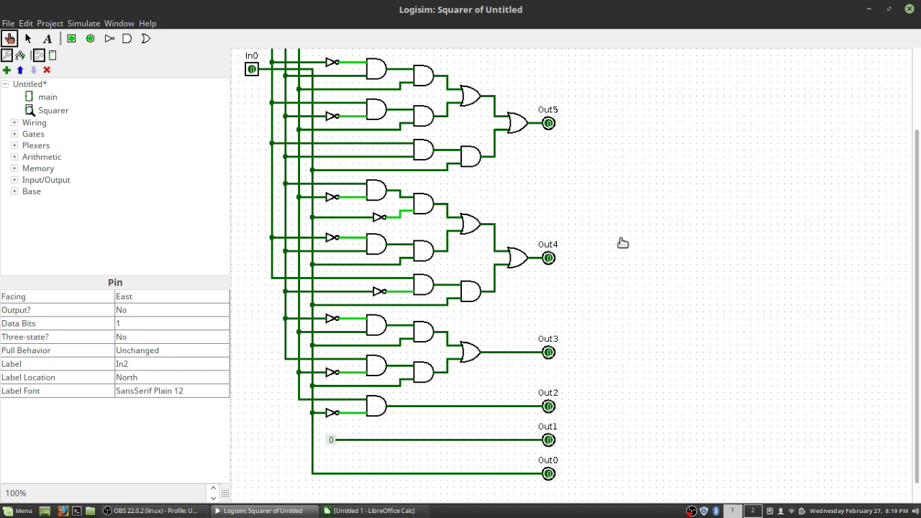
scroll(622, 244, up, 3)
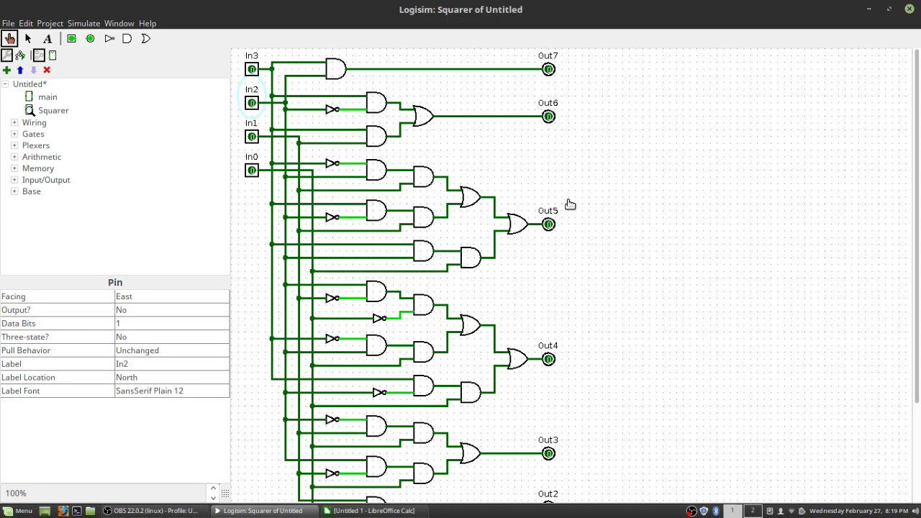
Step: Bring up the Calc truth table and inspect the square formulas from C2 down to C9
click(354, 513)
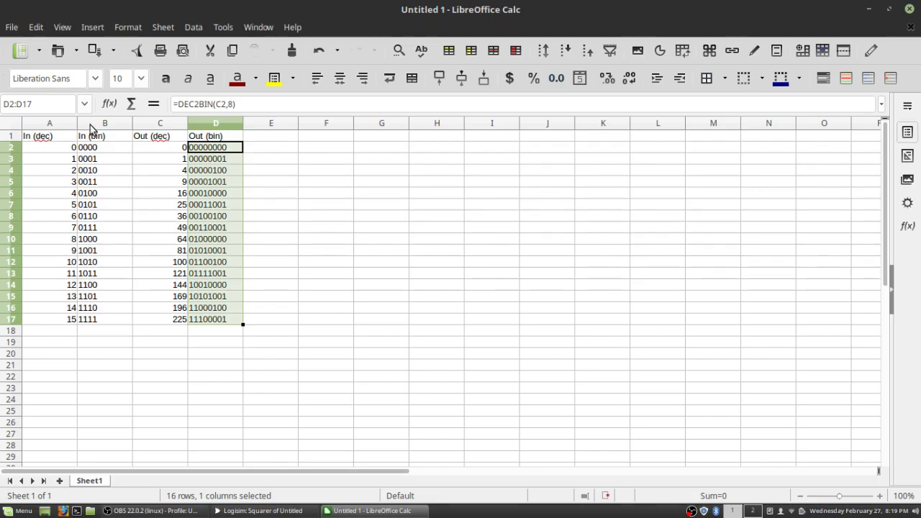
click(66, 148)
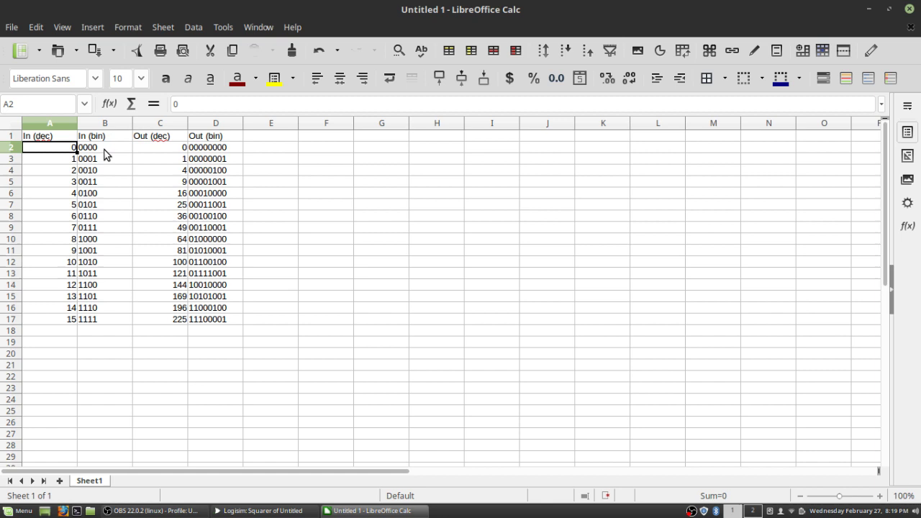
mouse_move(158, 150)
mouse_down()
mouse_move(146, 261)
mouse_move(157, 159)
mouse_up()
click(157, 159)
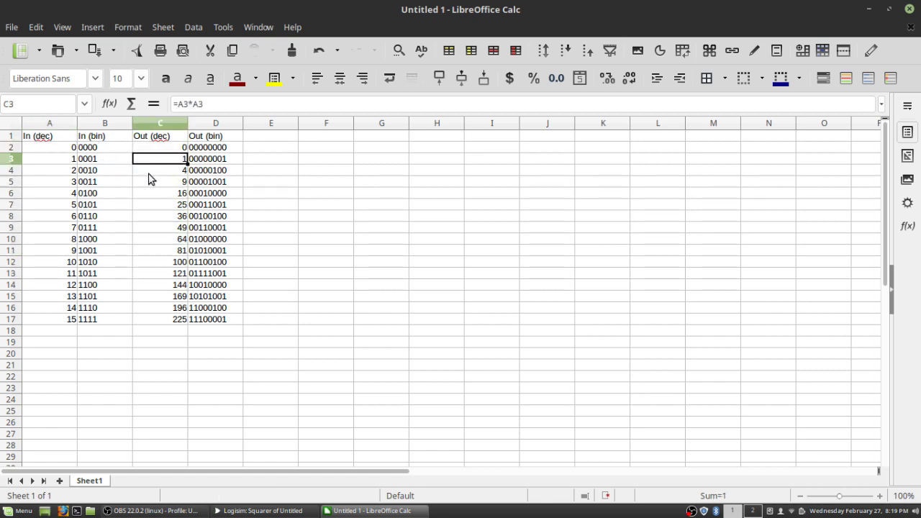
key(Down)
key(Down)
key(Down)
key(Down)
click(148, 226)
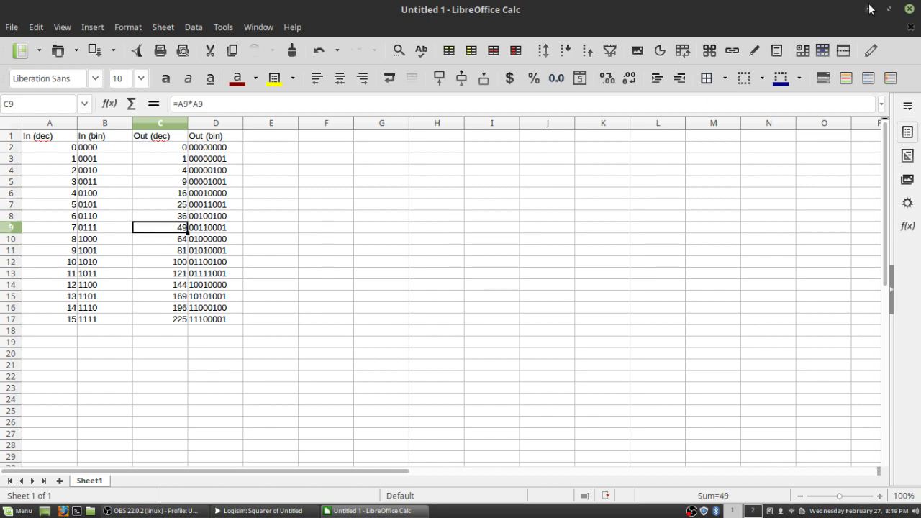
click(868, 10)
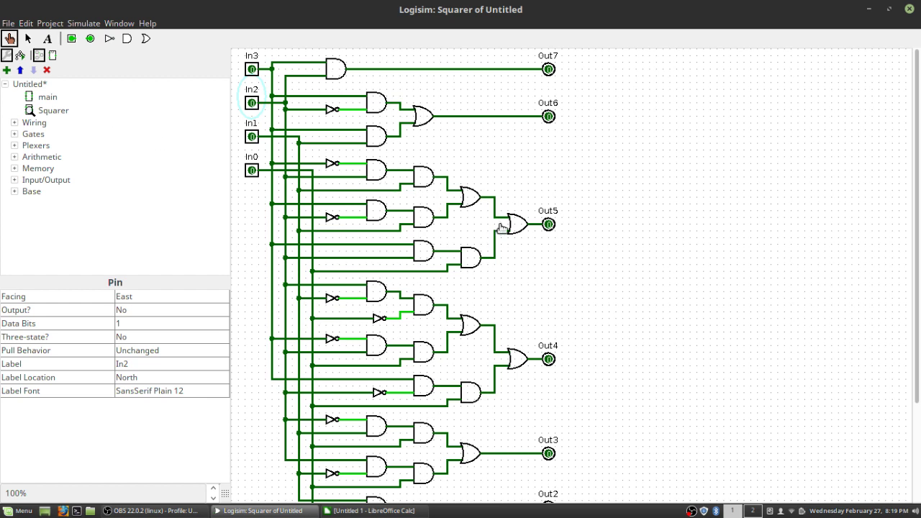
Step: Recheck the squares of 0, 2, 5, 7 and 8, then select the binary inputs B2:B17
click(371, 513)
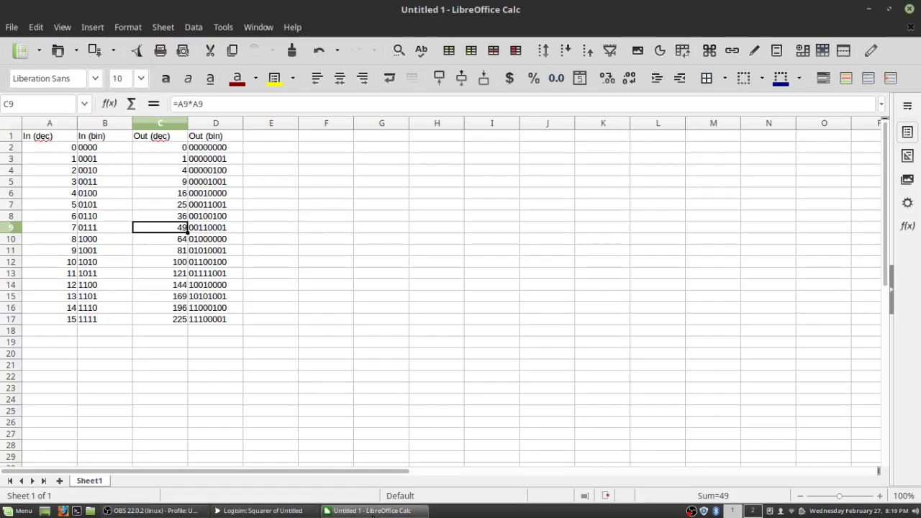
click(172, 149)
click(173, 170)
click(177, 205)
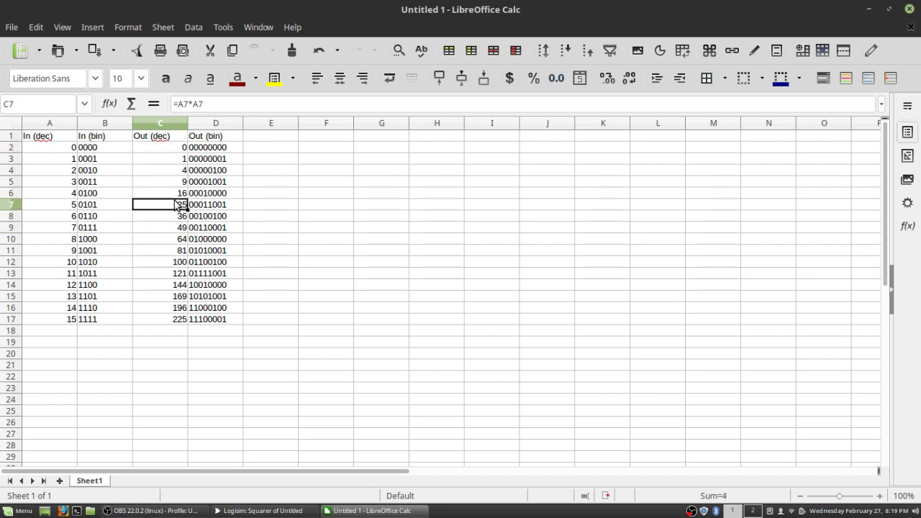
click(180, 229)
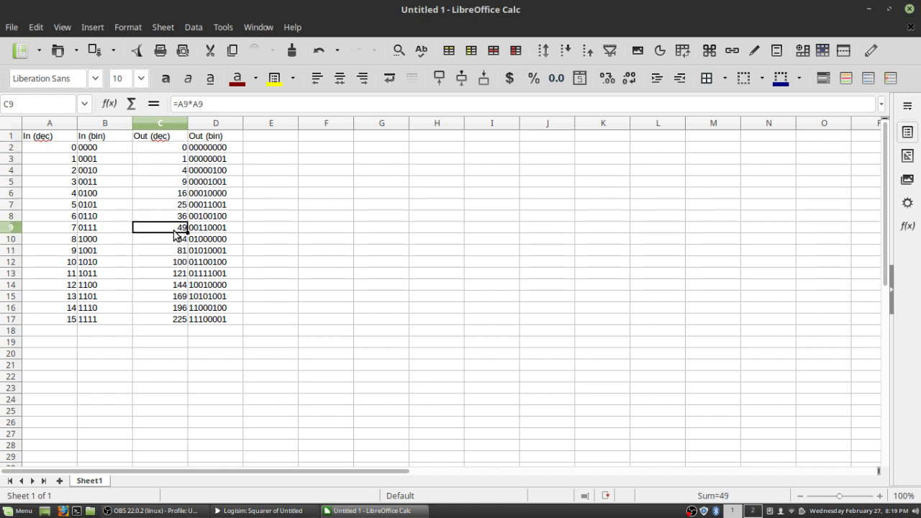
click(177, 241)
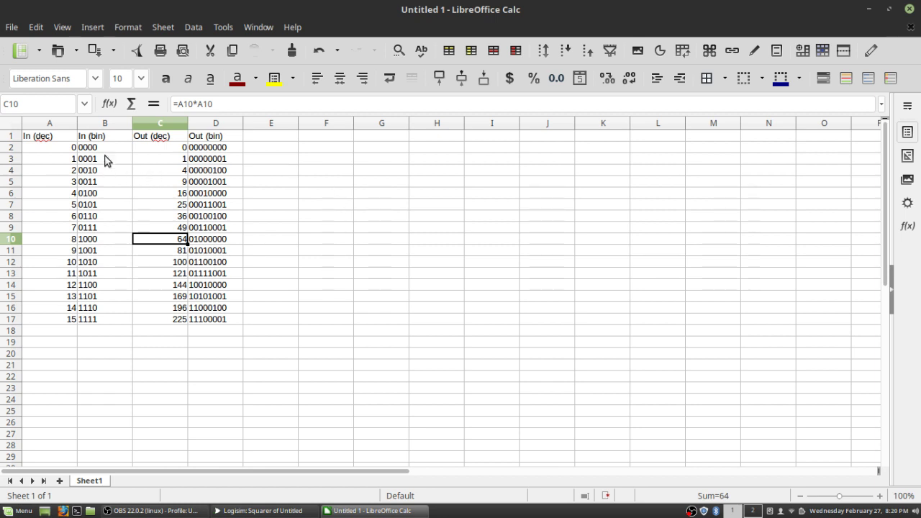
drag(102, 149, 122, 149)
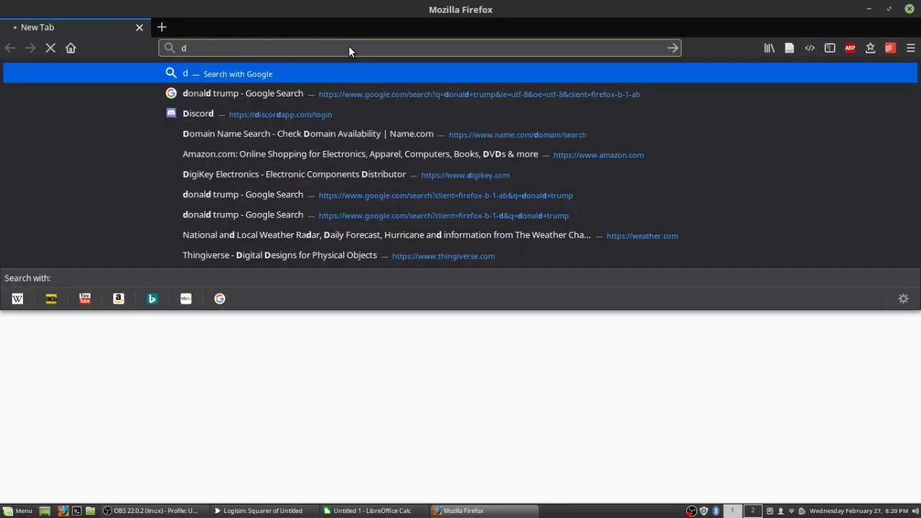
Step: Search Firefox for 'd flip flop counter'
text(flip)
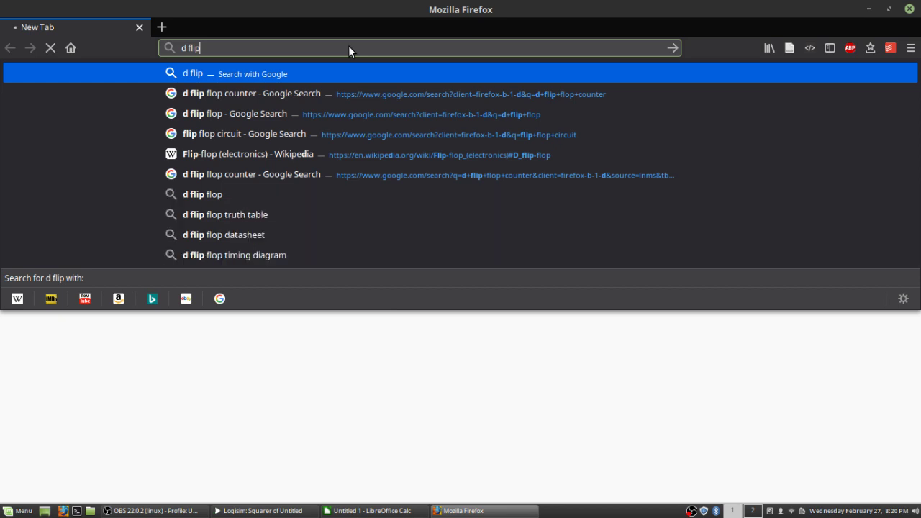
text( flop counter)
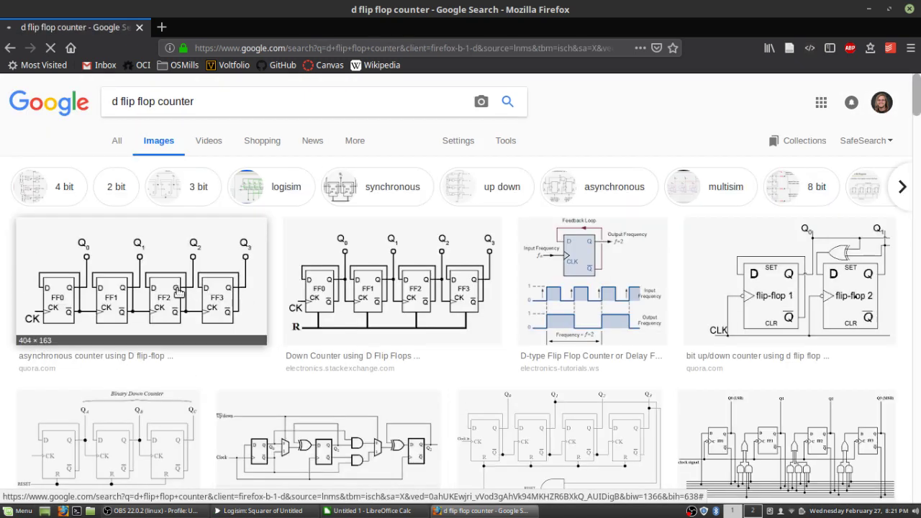
Step: Enlarge the 4-bit asynchronous D flip-flop counter diagram, then switch back to Logisim's main circuit
click(179, 291)
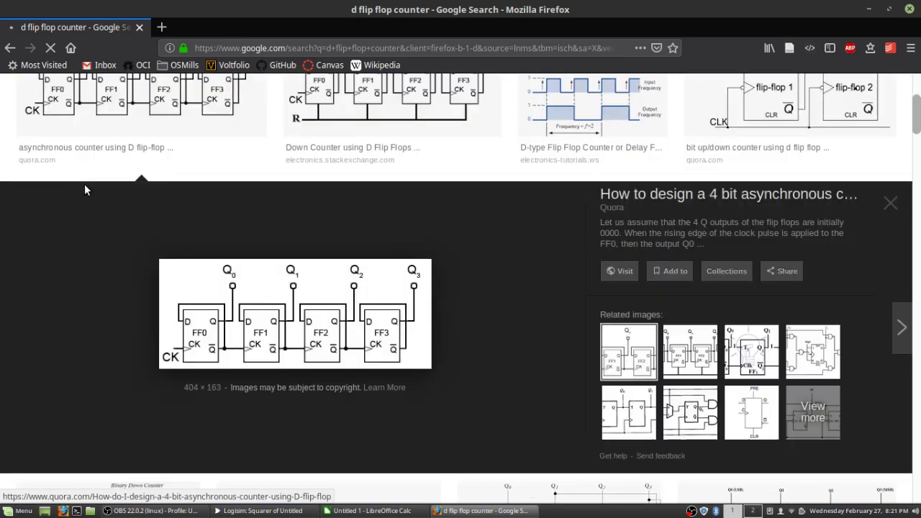
click(248, 341)
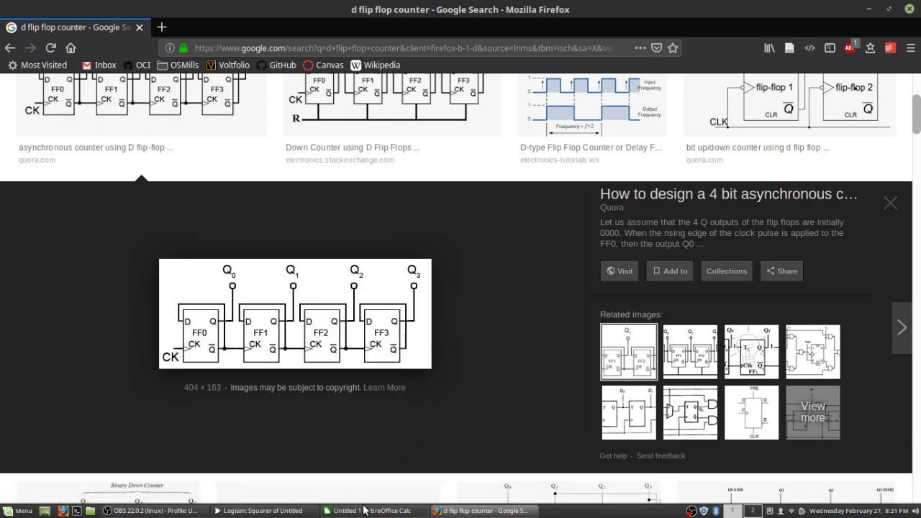
mouse_move(367, 511)
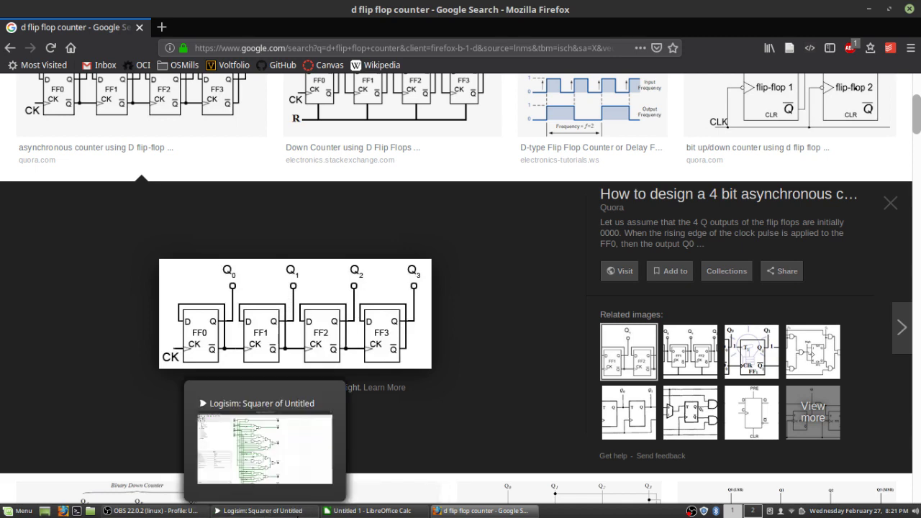
click(263, 511)
Step: Open the main circuit and place the first two D flip-flops from the Memory group
double_click(43, 95)
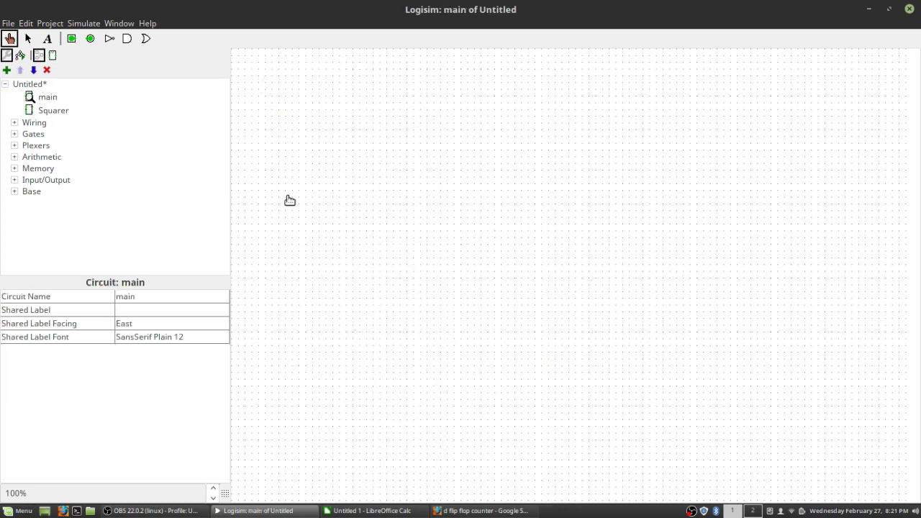
click(14, 169)
scroll(166, 256, down, 3)
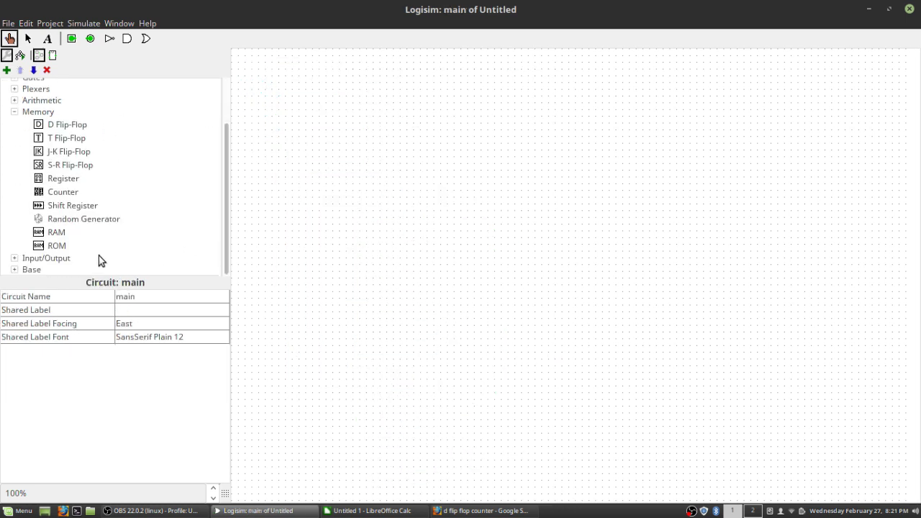
click(52, 125)
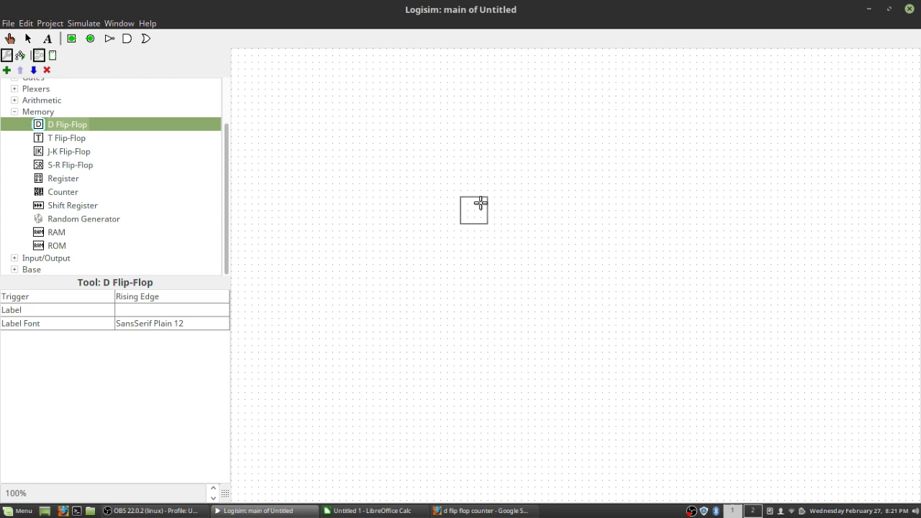
click(321, 191)
click(54, 124)
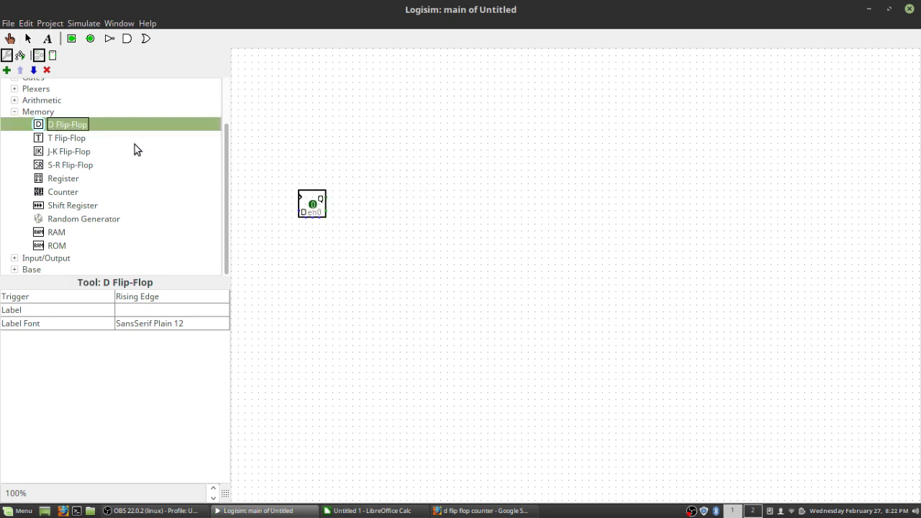
click(402, 192)
Step: Place the third and fourth D flip-flops to finish the row, then compare against the reference diagram
click(79, 124)
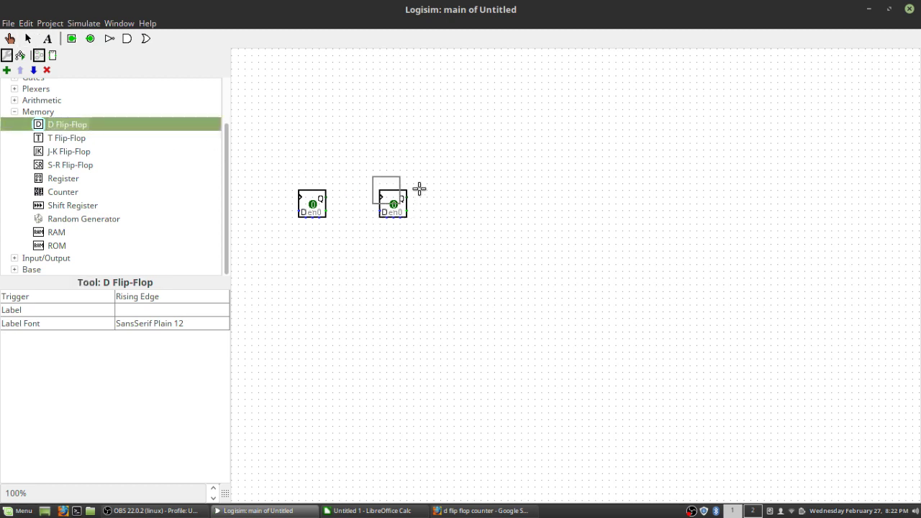
click(488, 195)
click(61, 124)
click(569, 195)
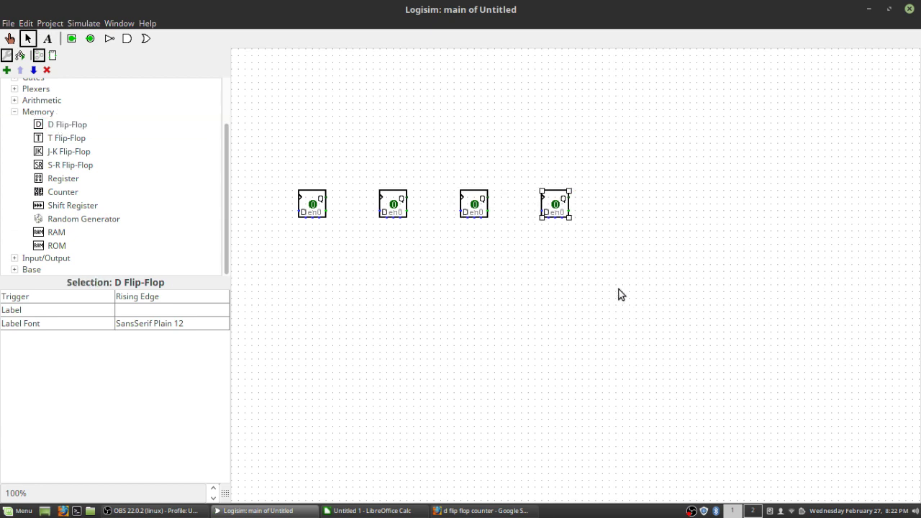
click(623, 327)
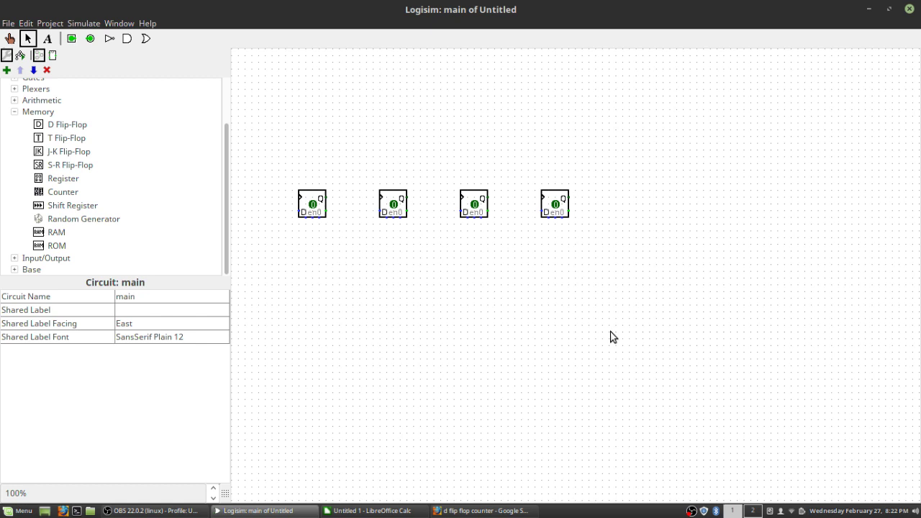
click(482, 511)
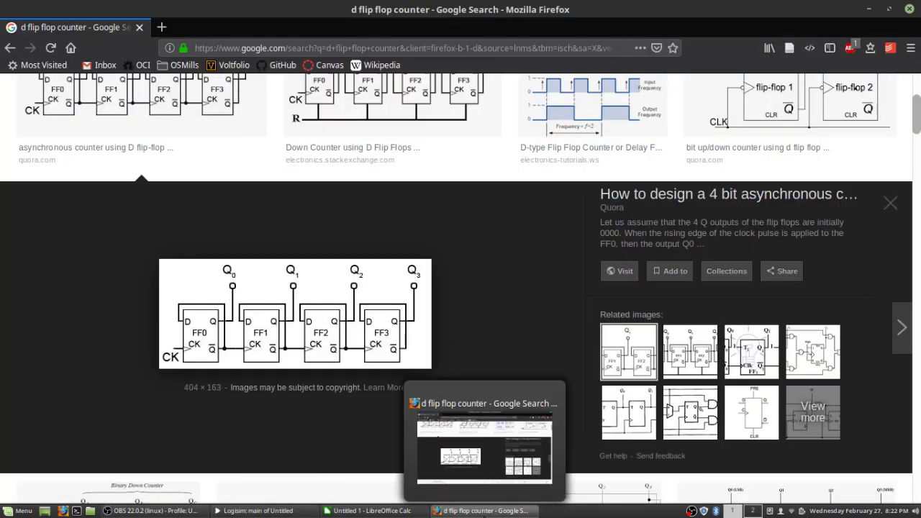
click(252, 511)
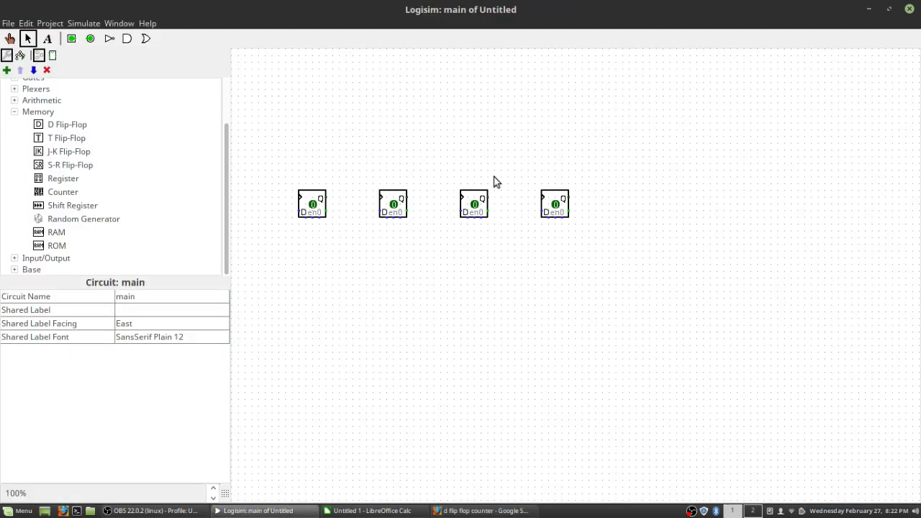
Step: Restore Logisim and resize it into a short strip at the top, leaving the Firefox diagram visible
double_click(613, 5)
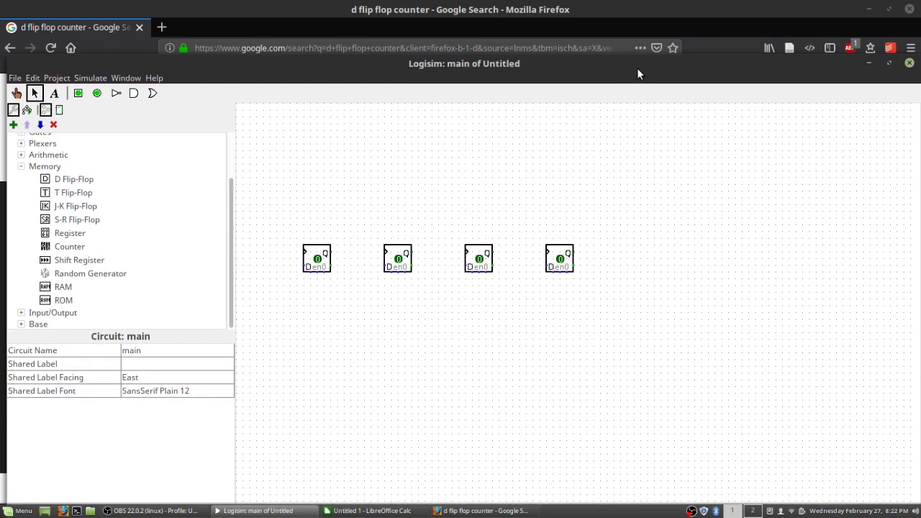
double_click(637, 73)
drag(712, 22, 619, 59)
drag(797, 55, 463, 185)
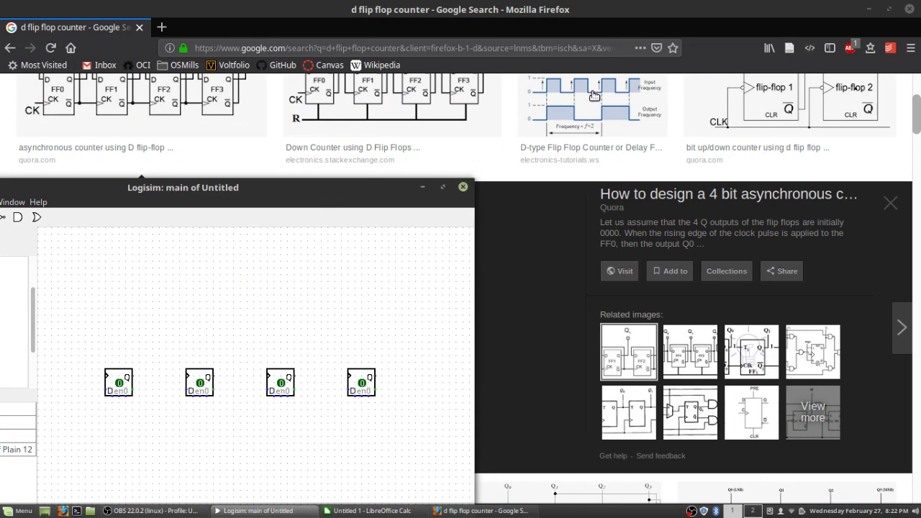
drag(363, 184, 749, 59)
drag(684, 423, 676, 285)
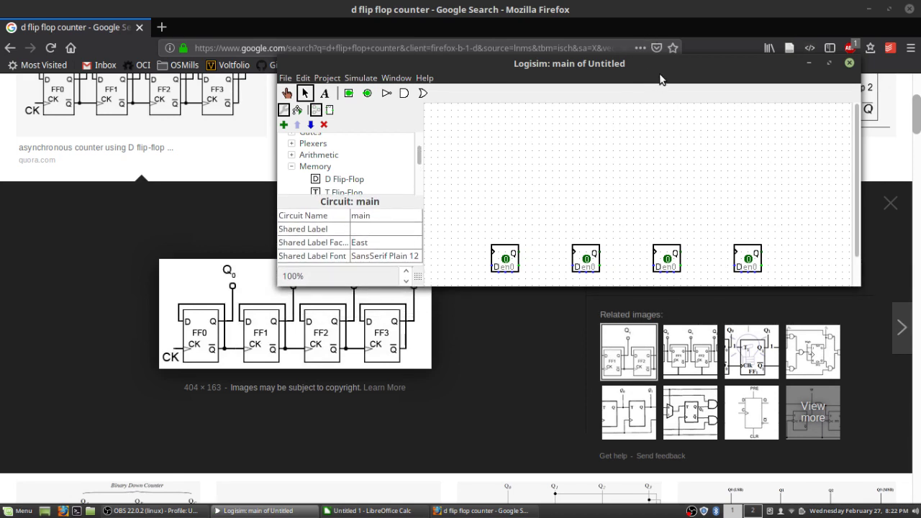
drag(659, 79, 652, 51)
scroll(707, 171, down, 2)
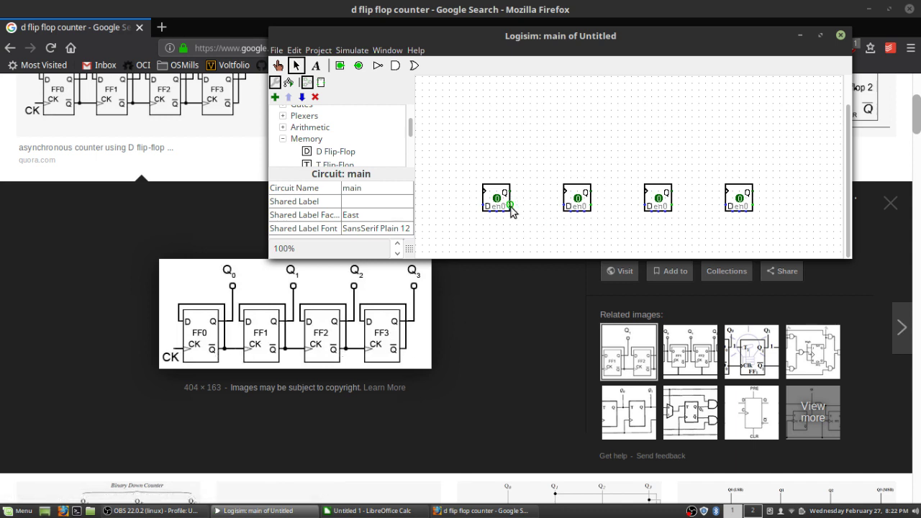
Step: Wire the first flip-flop's Q-bar output to the second flip-flop's clock and start its feedback loop
drag(511, 206, 476, 192)
mouse_move(527, 207)
mouse_down()
mouse_move(539, 192)
mouse_move(563, 188)
mouse_up()
key(ctrl+z)
drag(564, 191, 525, 193)
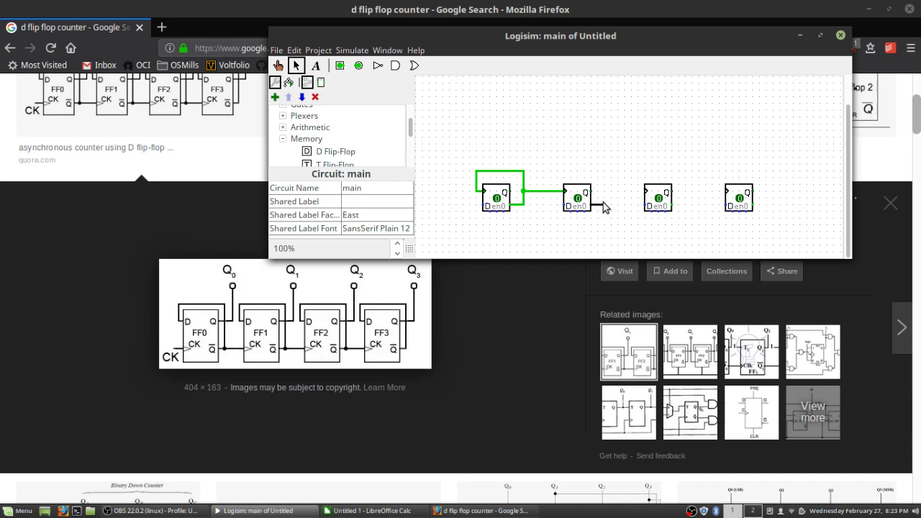
drag(604, 207, 557, 166)
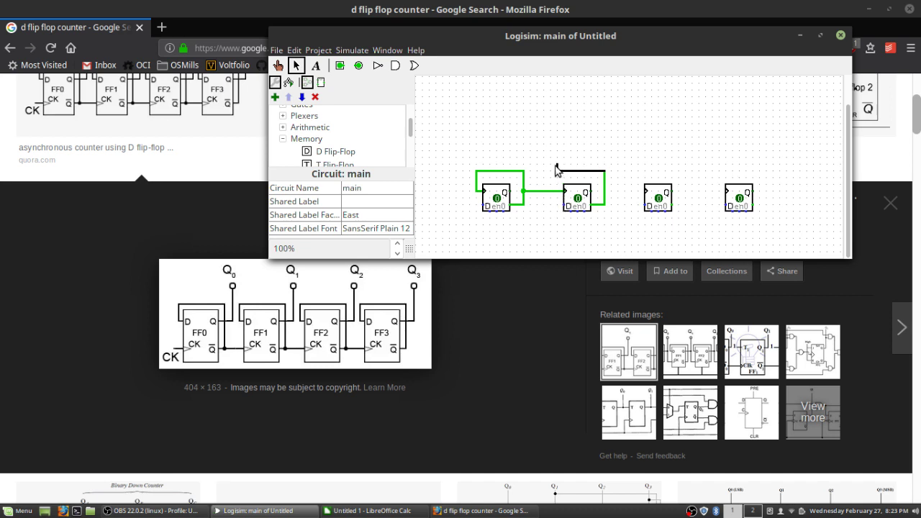
Step: Delete the misplaced and leftover wire segments around the first flip-flop
click(476, 180)
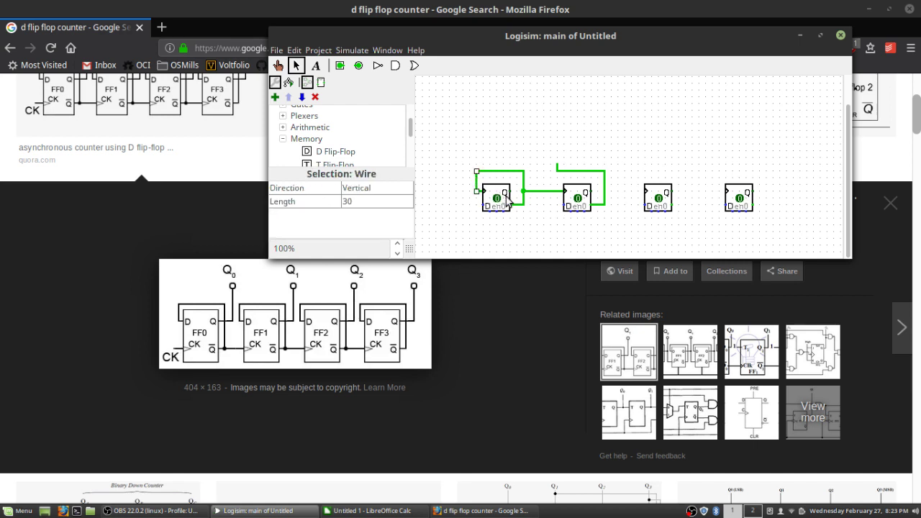
key(Delete)
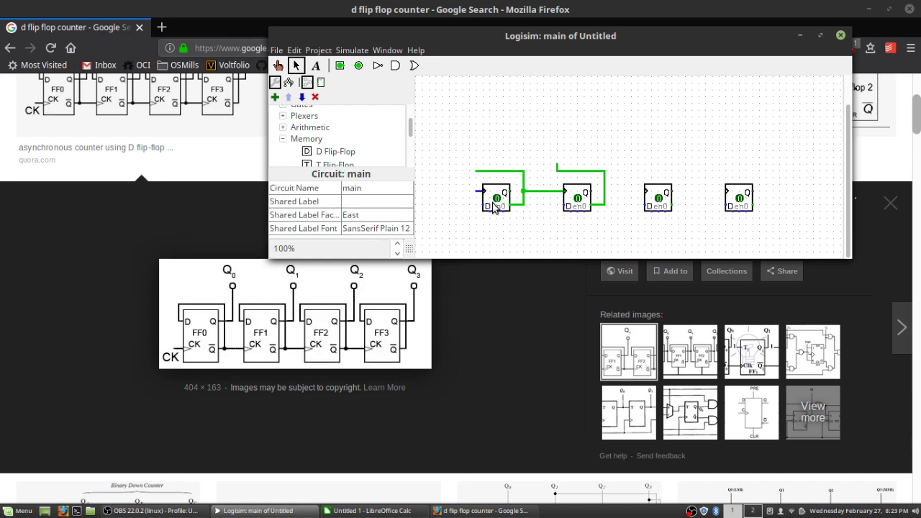
click(485, 192)
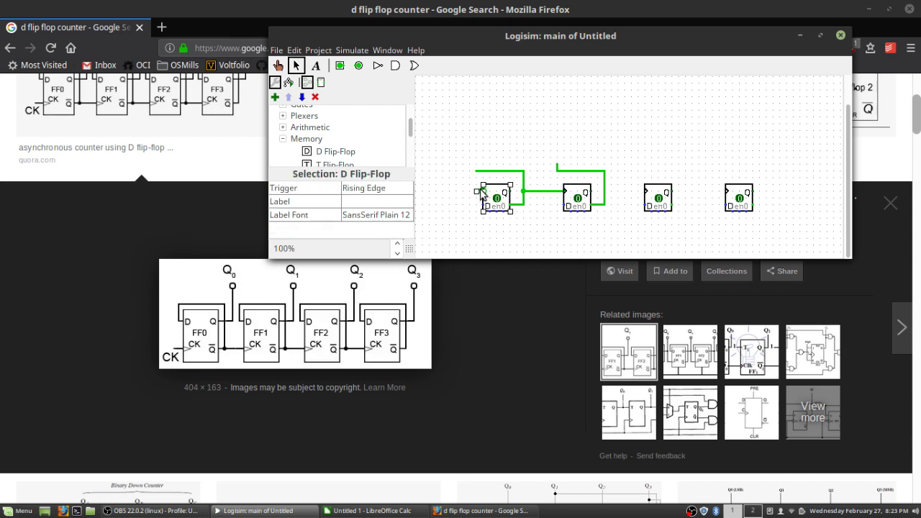
click(477, 193)
drag(475, 193, 455, 205)
click(473, 192)
key(Delete)
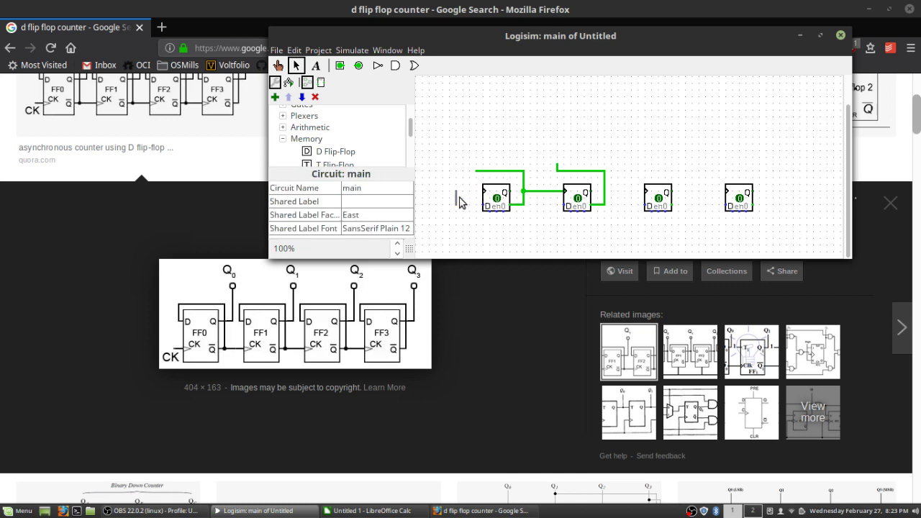
click(457, 199)
key(Delete)
Step: Connect the feedback loops down into the first and second flip-flops' D inputs
drag(475, 171, 484, 208)
click(558, 168)
key(Delete)
drag(556, 171, 565, 204)
Step: Chain the third and fourth flip-flops' clocks to the previous outputs and loop each Q-bar back to D
drag(644, 193, 605, 193)
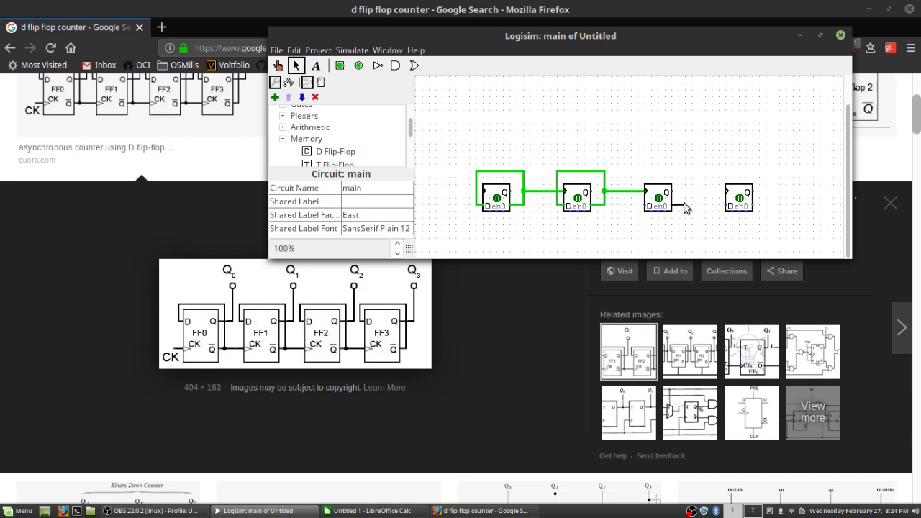
drag(685, 207, 637, 172)
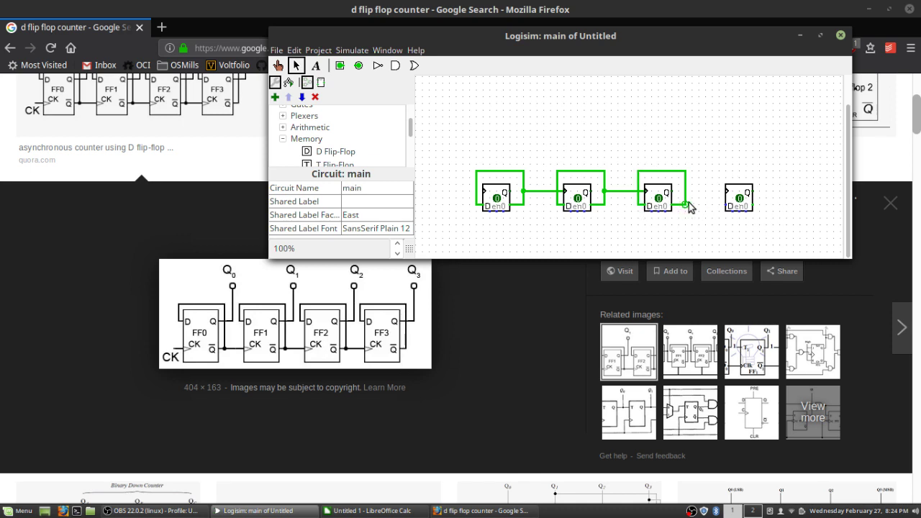
drag(725, 191, 685, 191)
drag(764, 208, 719, 204)
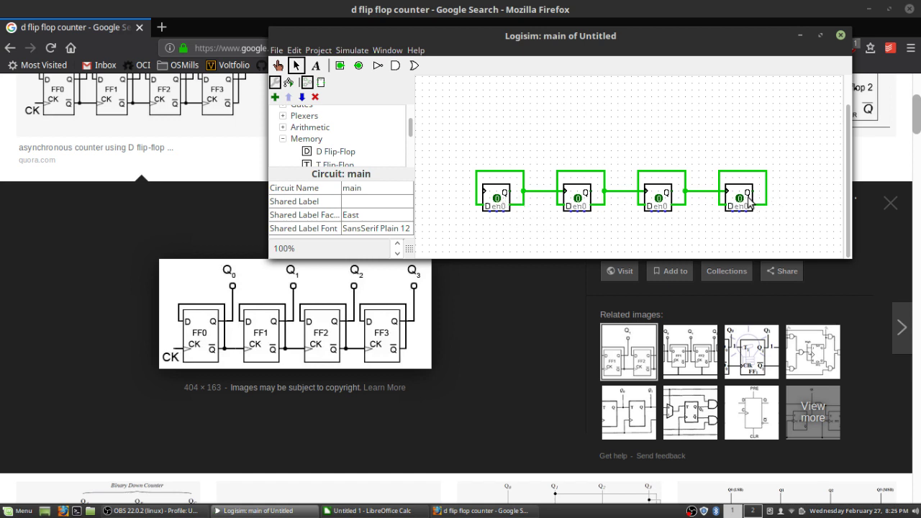
Step: Maximize the circuit window and glance at the reference counter diagram
click(820, 35)
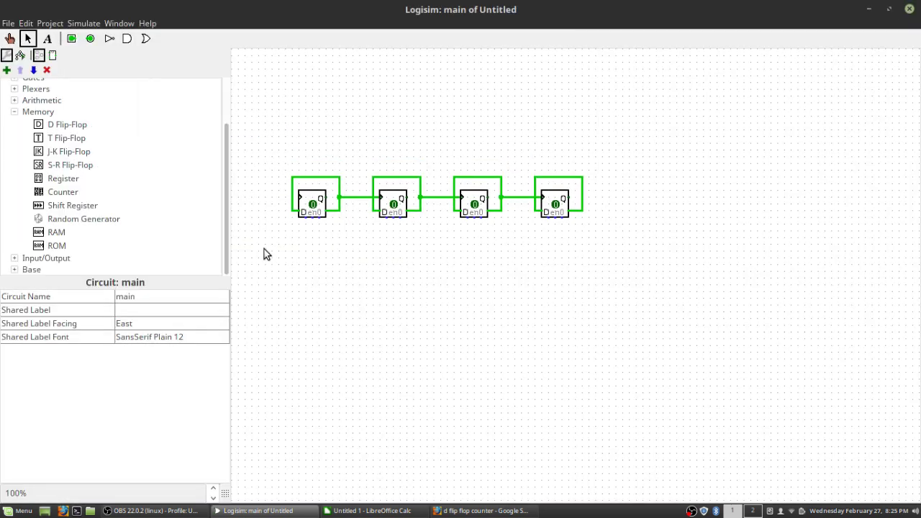
scroll(174, 168, up, 2)
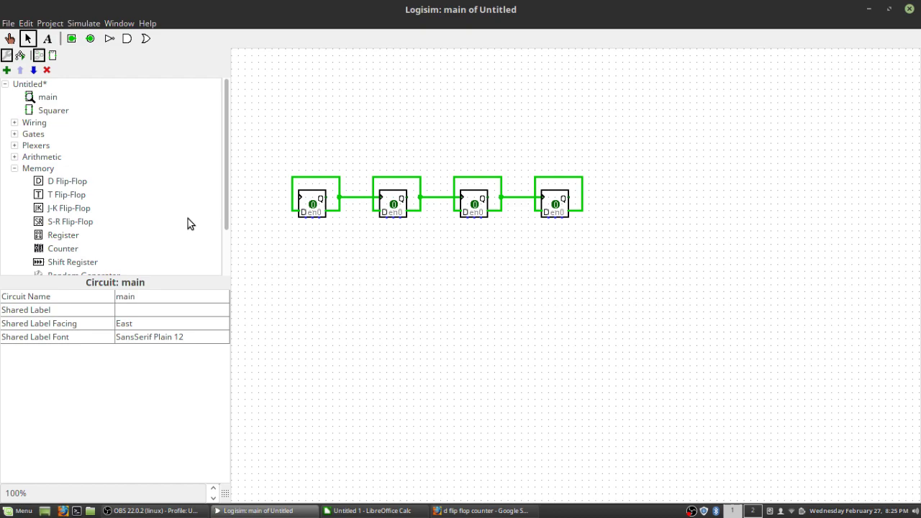
click(445, 511)
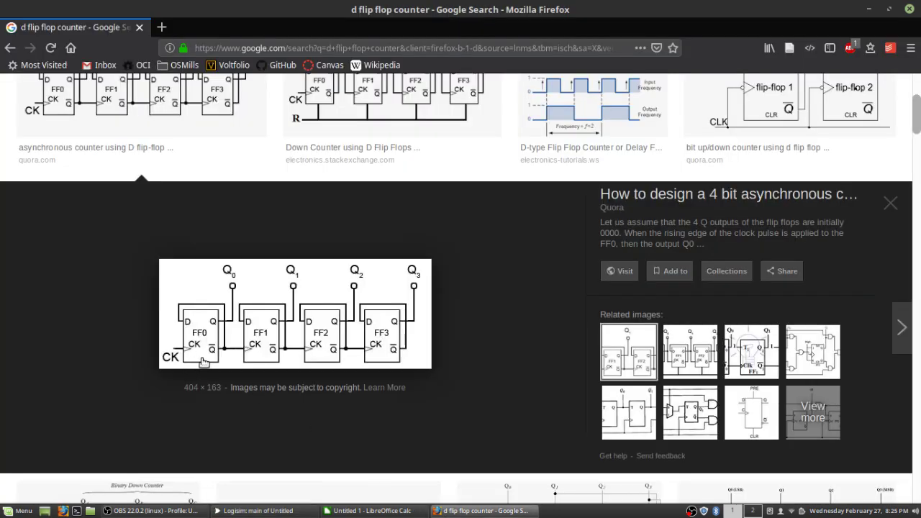
click(482, 506)
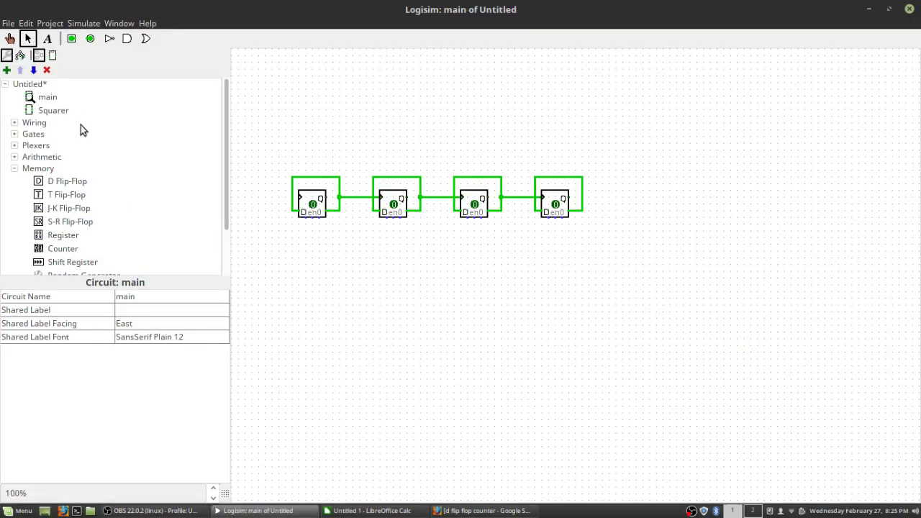
scroll(76, 172, down, 2)
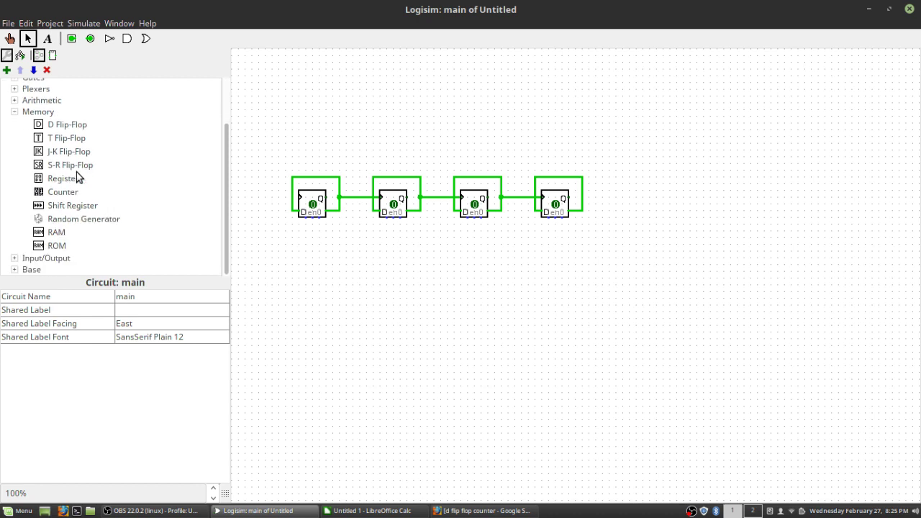
scroll(77, 172, up, 2)
Step: Place a Button left of the first flip-flop and wire it to that flip-flop's clock input
click(15, 169)
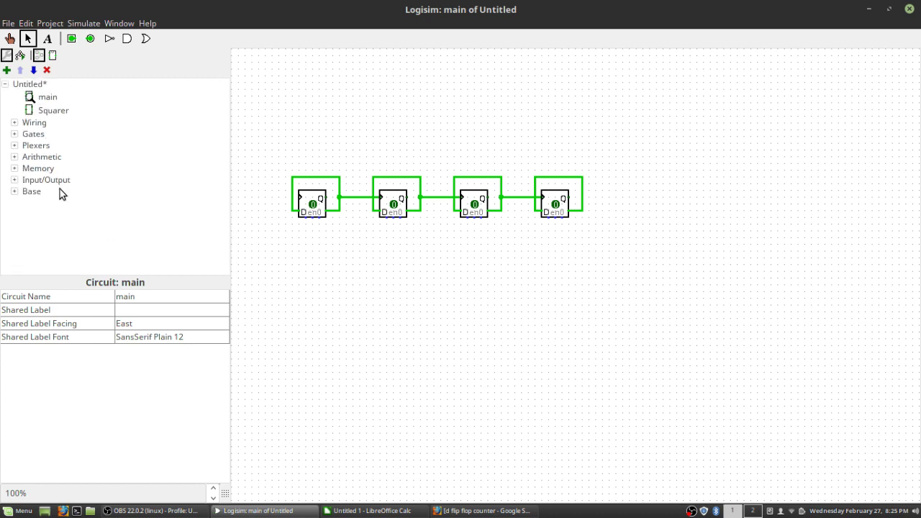
click(14, 180)
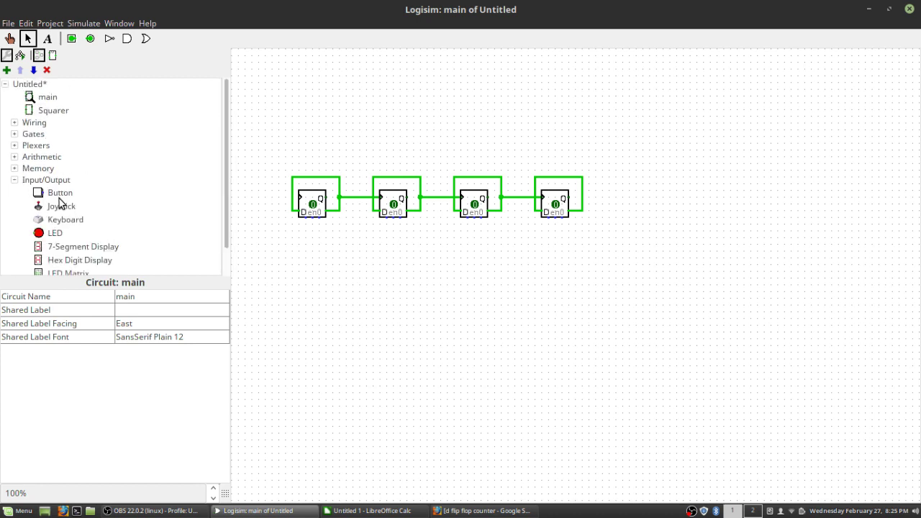
click(41, 193)
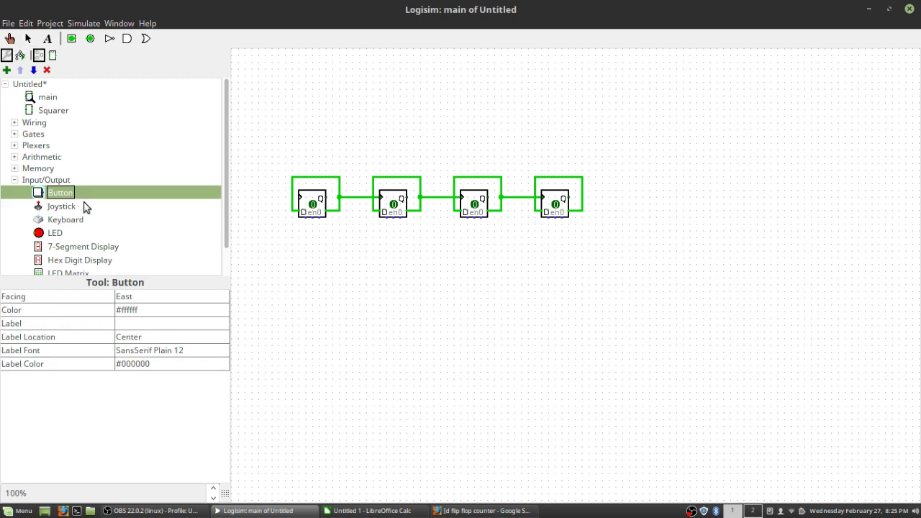
click(263, 194)
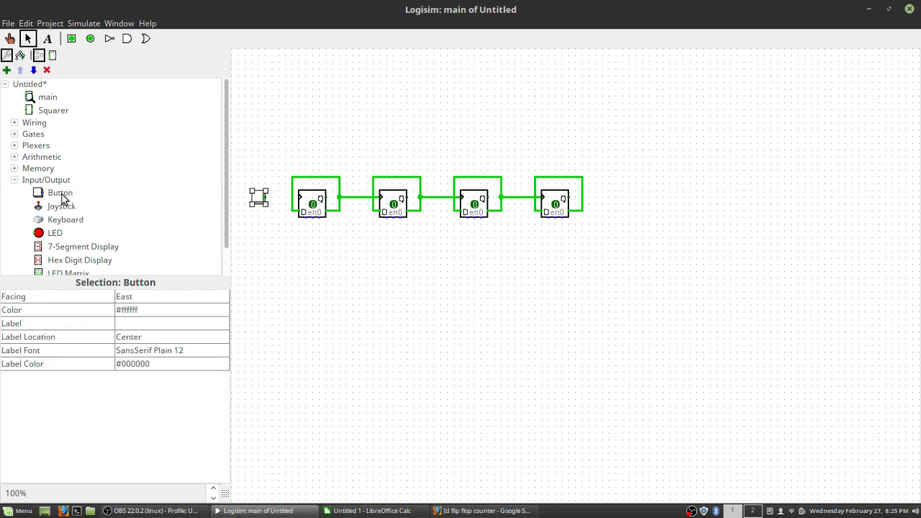
click(305, 202)
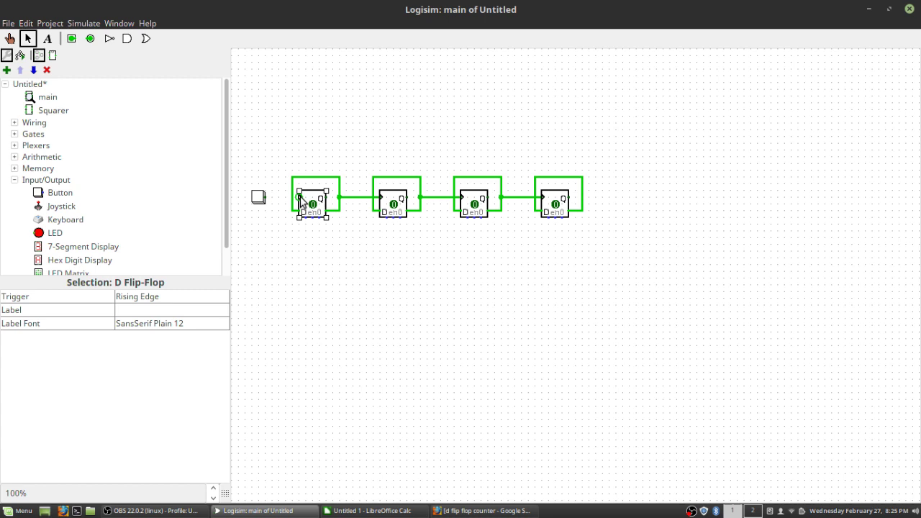
drag(264, 197, 298, 196)
click(10, 39)
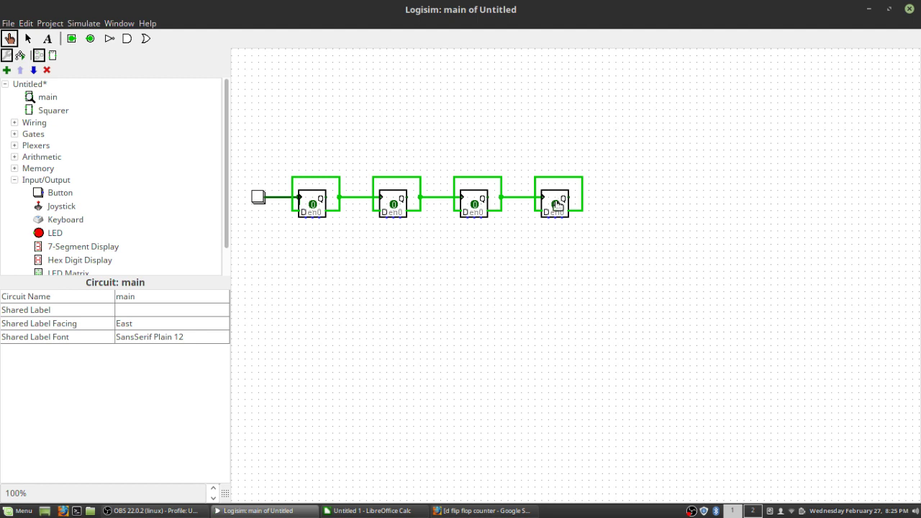
Step: Add an 'LSB' text label and position it under the first flip-flop
click(48, 38)
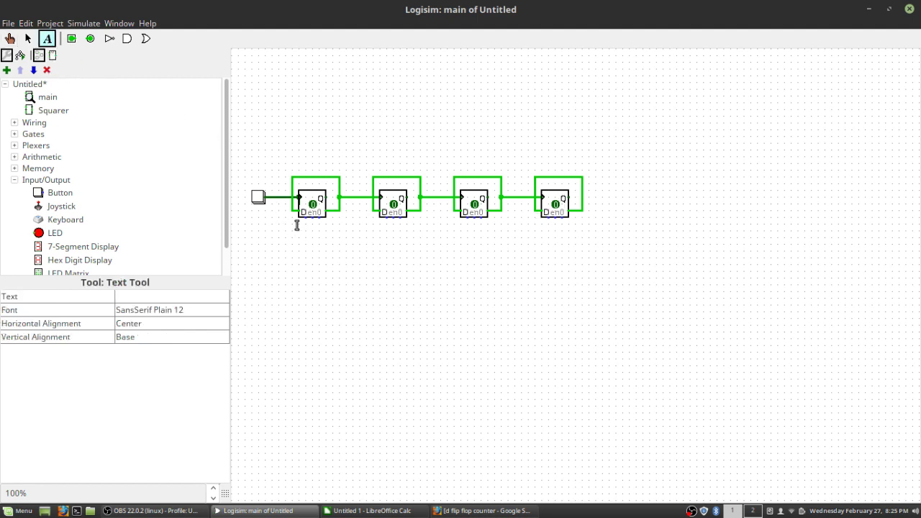
click(296, 223)
text(LSB)
click(28, 38)
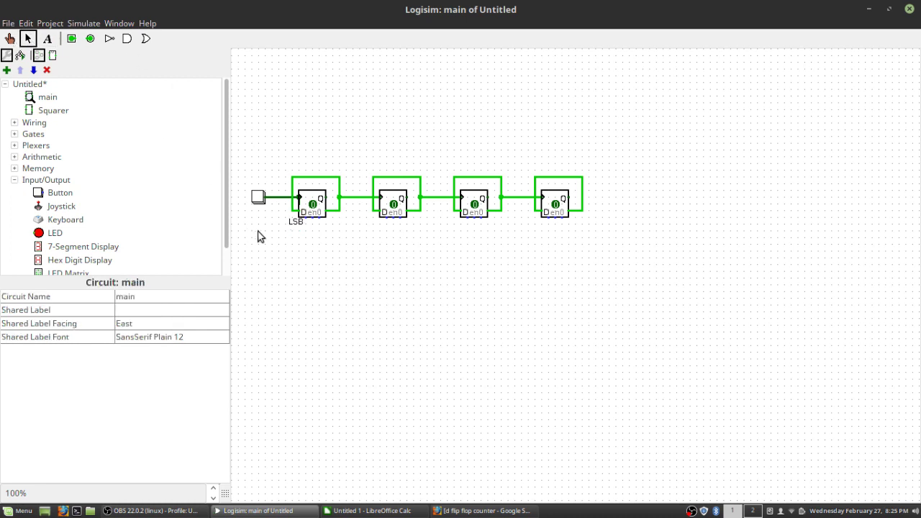
mouse_move(298, 220)
mouse_down()
mouse_move(314, 234)
mouse_move(311, 225)
mouse_up()
click(571, 228)
Step: Add an 'MSB' text label and position it under the fourth flip-flop
click(48, 39)
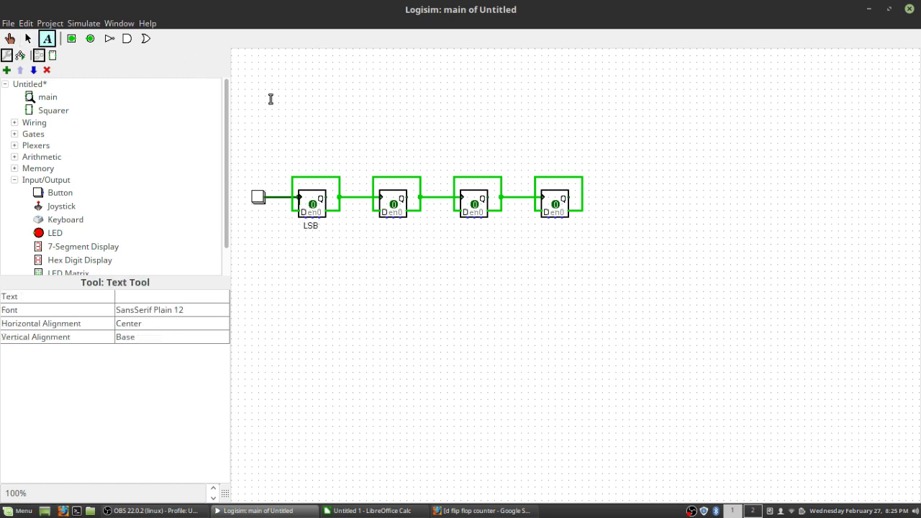
click(543, 219)
text(MSB)
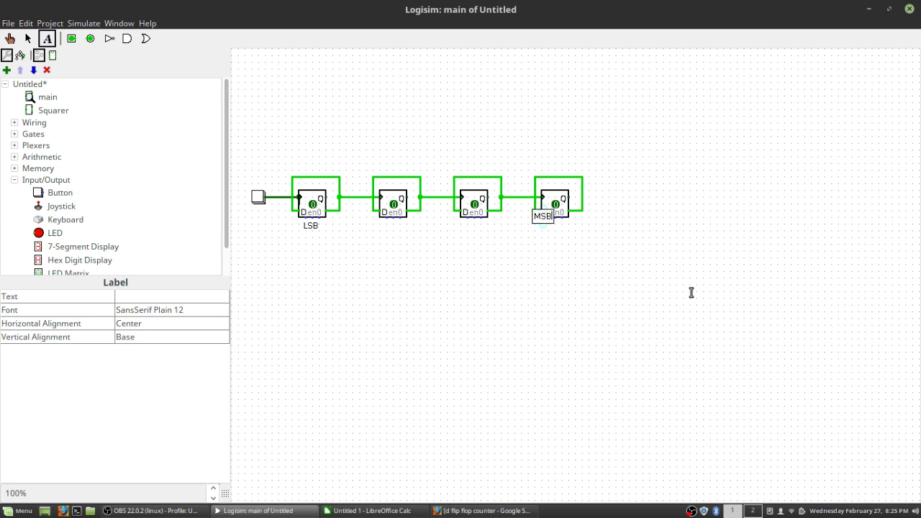
click(28, 39)
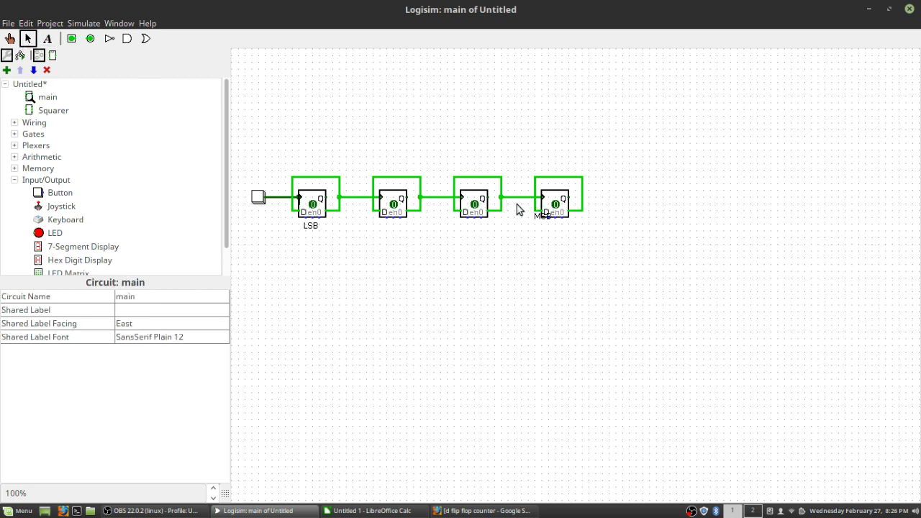
mouse_move(540, 220)
mouse_down()
mouse_move(544, 231)
mouse_move(552, 223)
mouse_up()
Step: Pulse the clock button fourteen times, stepping the counter from 0001 through 1110, then bring back the Calc truth table
click(541, 261)
click(12, 39)
click(258, 197)
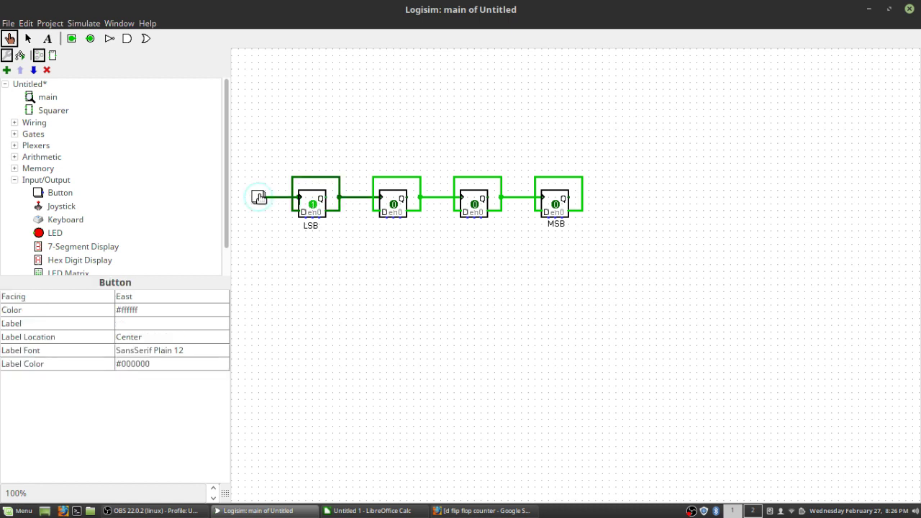
click(258, 197)
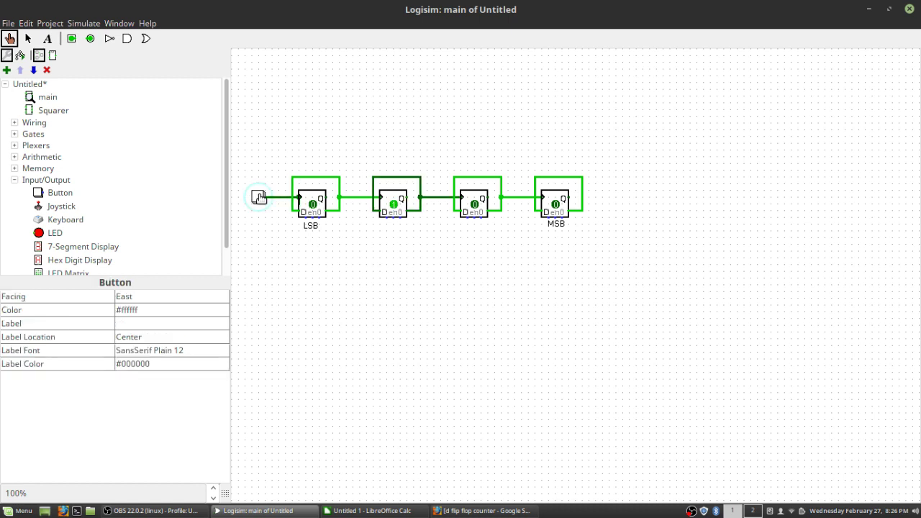
click(258, 197)
click(259, 197)
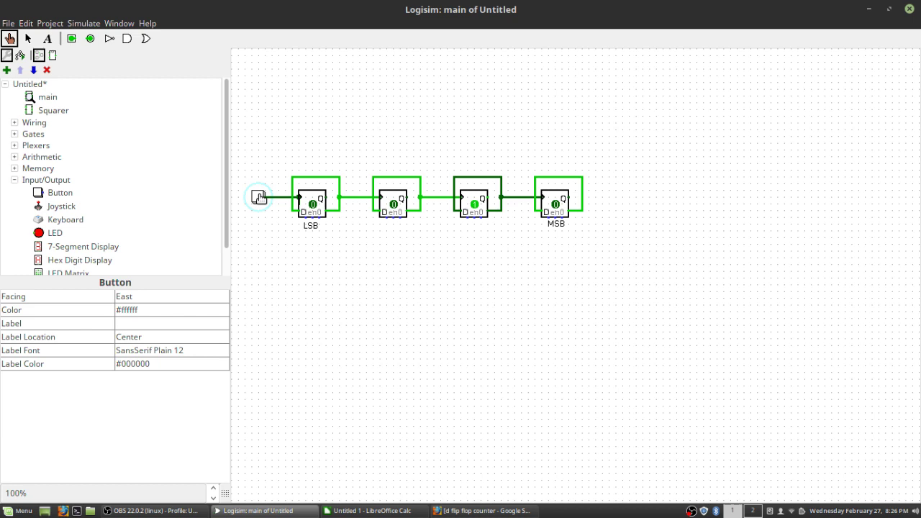
click(258, 197)
click(258, 198)
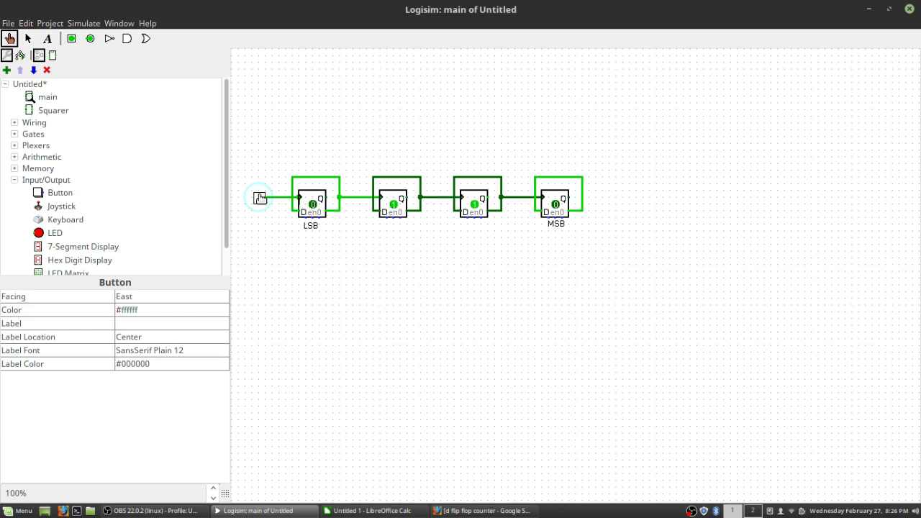
click(258, 198)
click(258, 197)
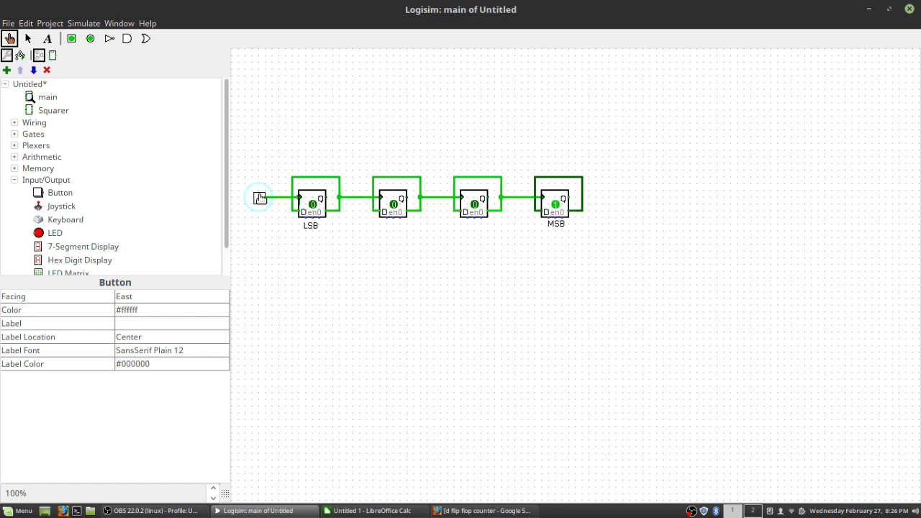
click(258, 197)
click(258, 197)
click(258, 197)
click(258, 197)
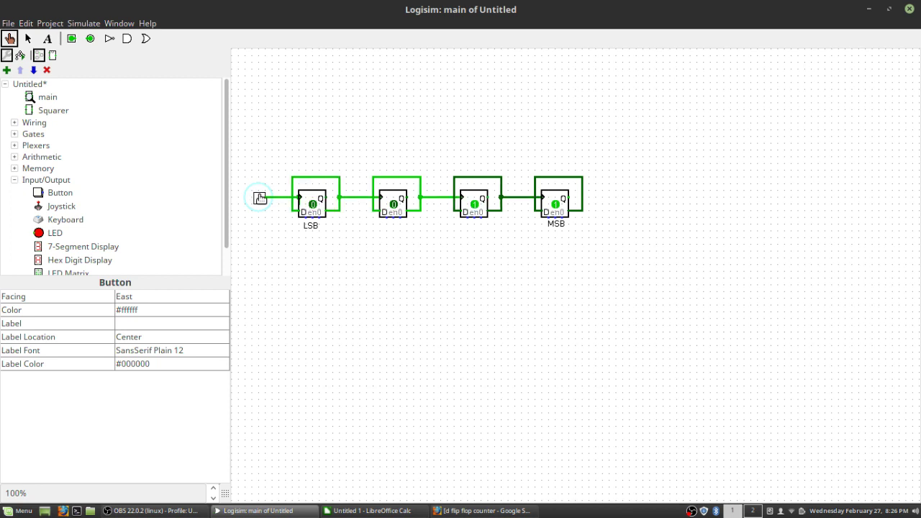
click(258, 197)
click(258, 197)
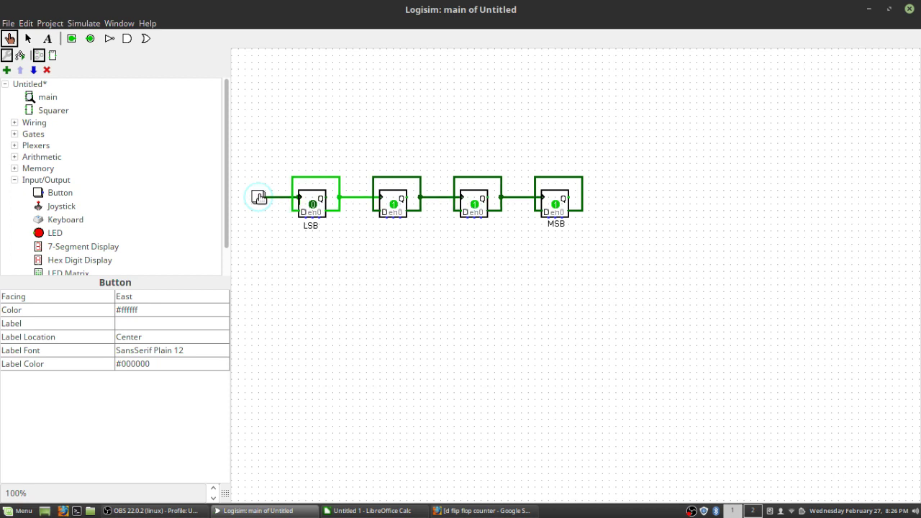
click(258, 197)
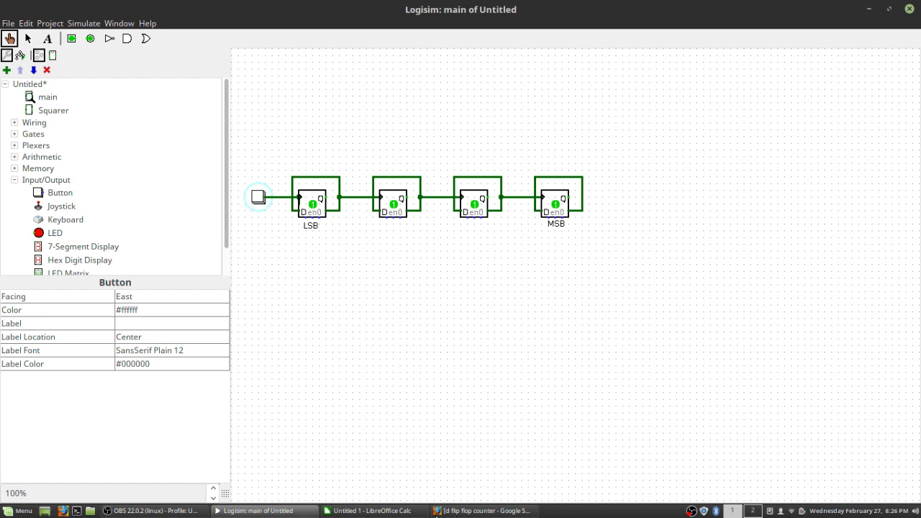
click(367, 510)
Step: Minimise the Calc truth table and pulse the clock so the counter wraps from 1111 to 0000
click(363, 512)
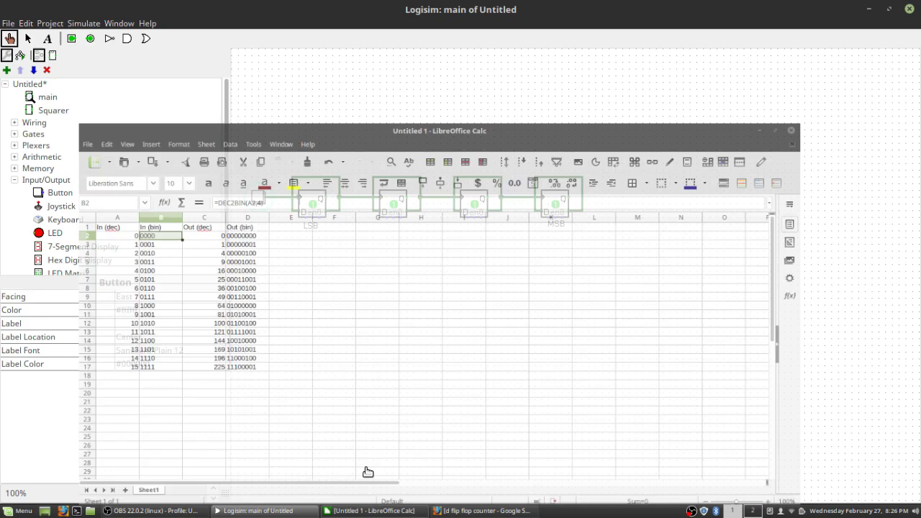
click(257, 198)
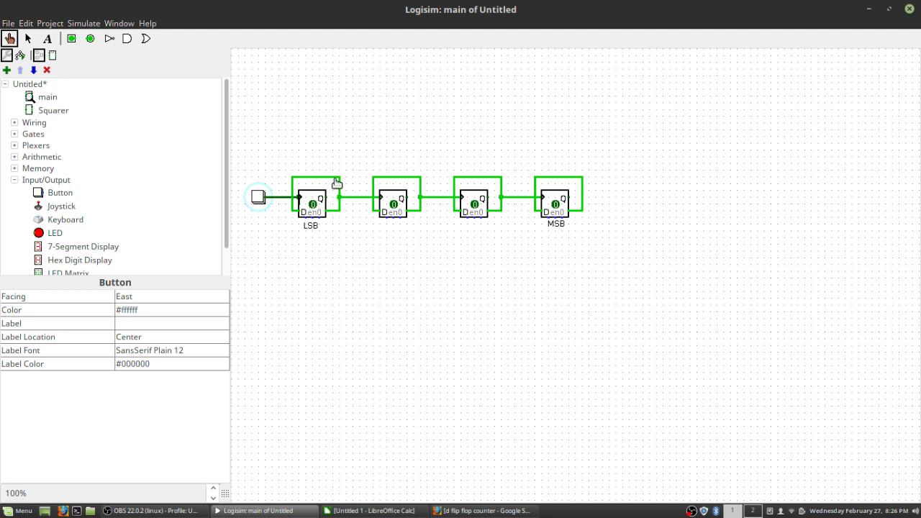
click(62, 114)
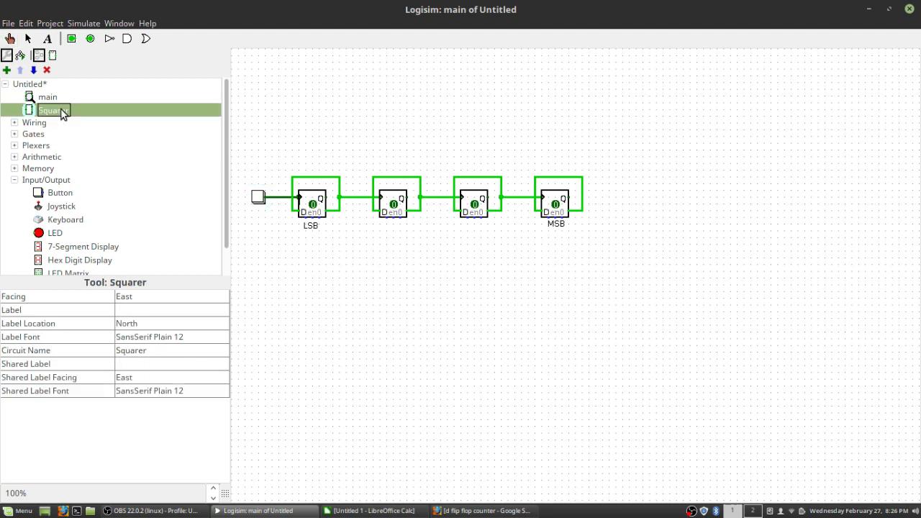
double_click(62, 111)
scroll(514, 343, down, 5)
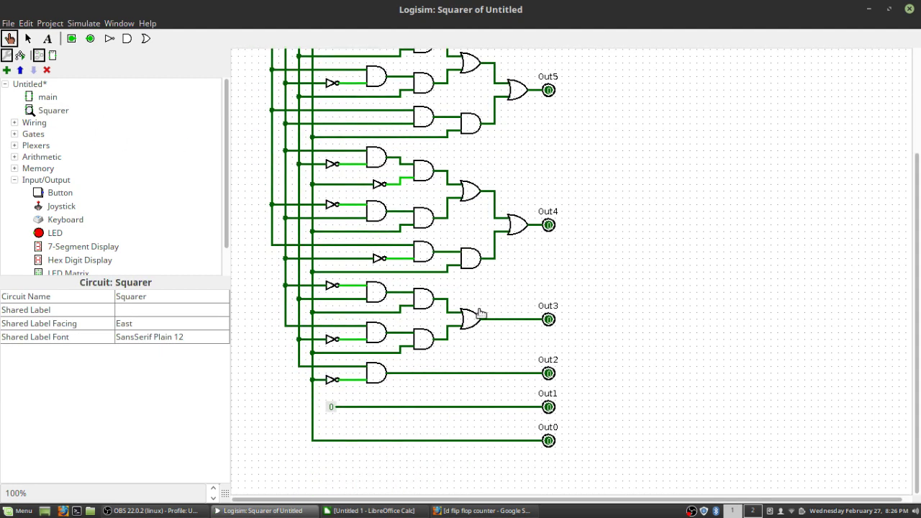
double_click(47, 97)
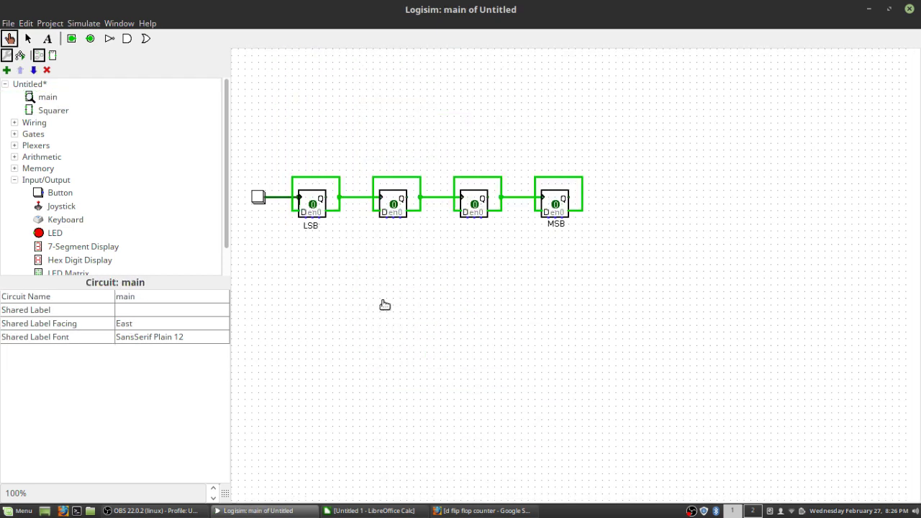
click(54, 109)
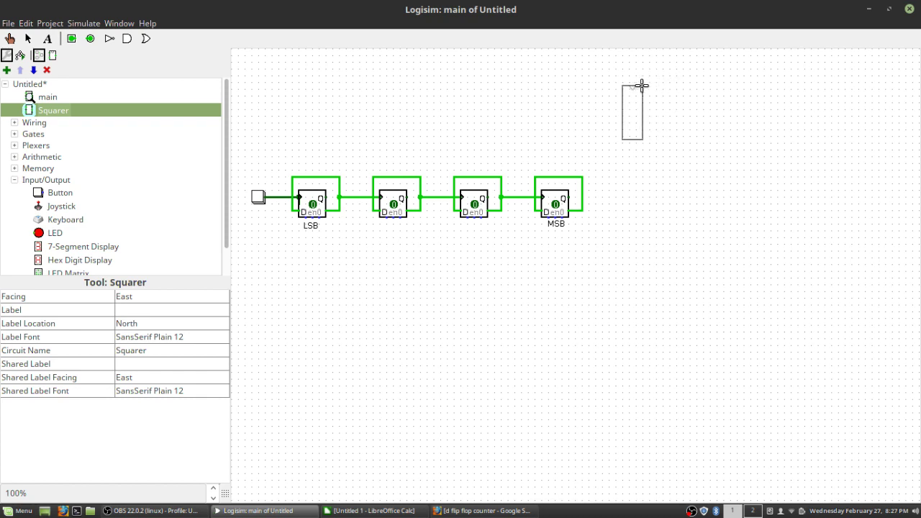
click(628, 81)
click(689, 301)
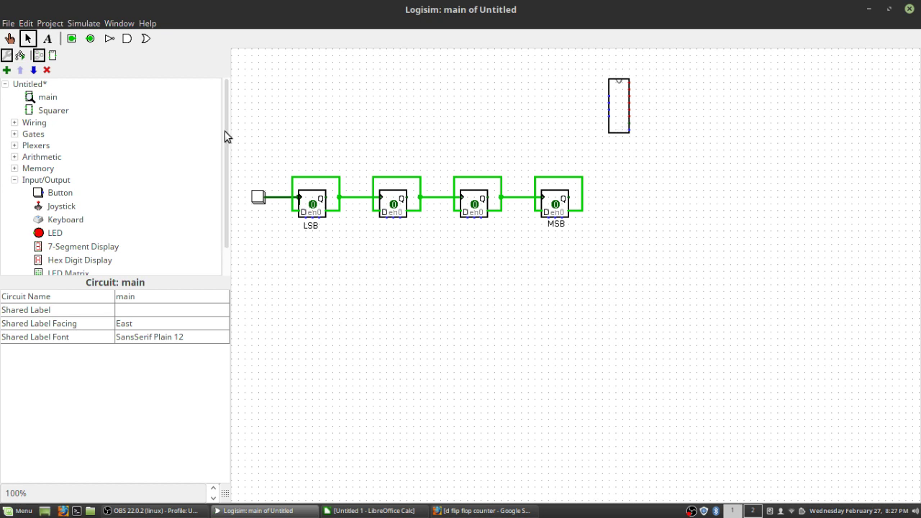
click(620, 109)
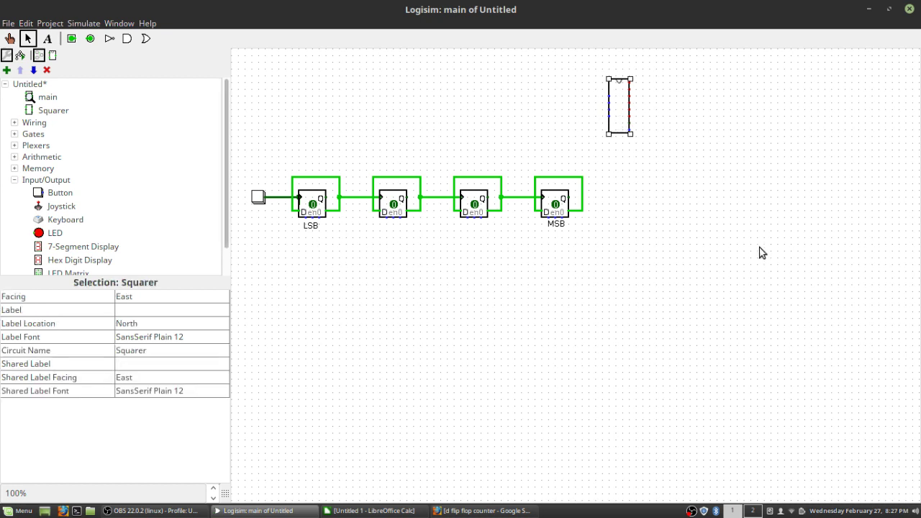
key(Delete)
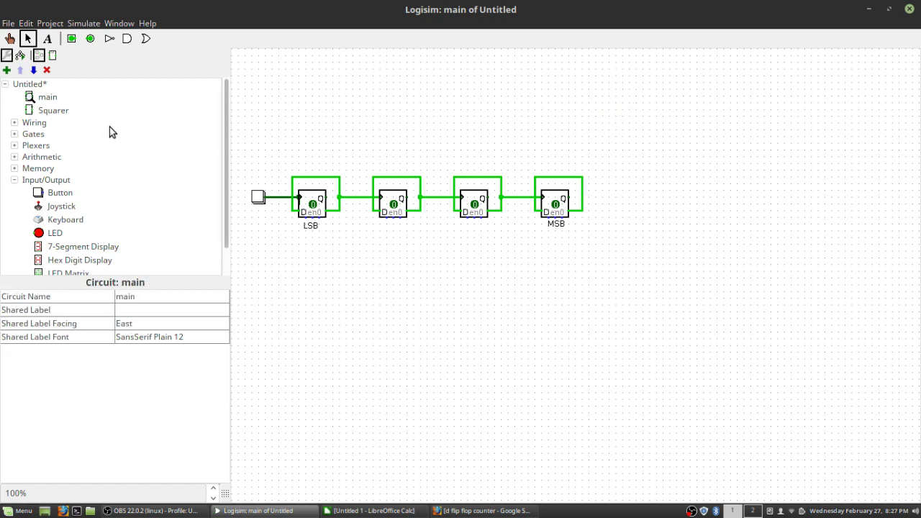
Step: In the Squarer's appearance editor, widen the block outline and move the nine output pins to its right edge
right_click(50, 114)
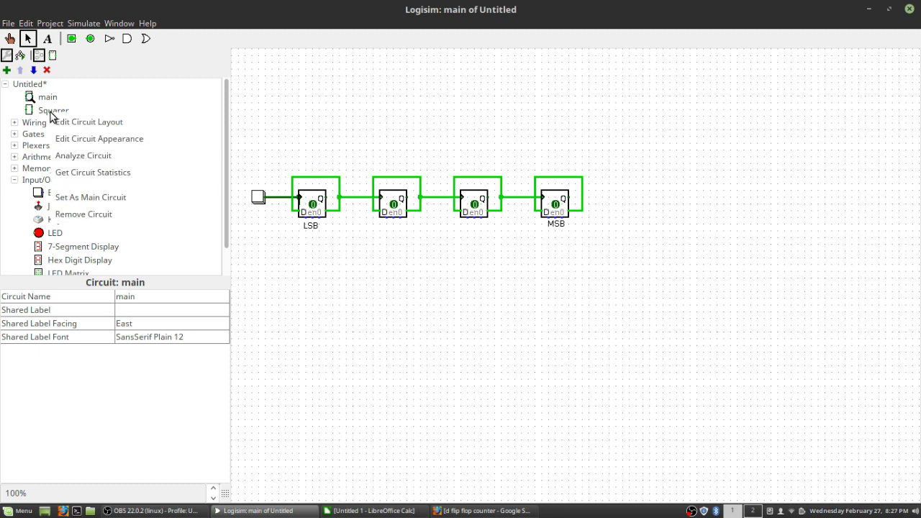
click(76, 139)
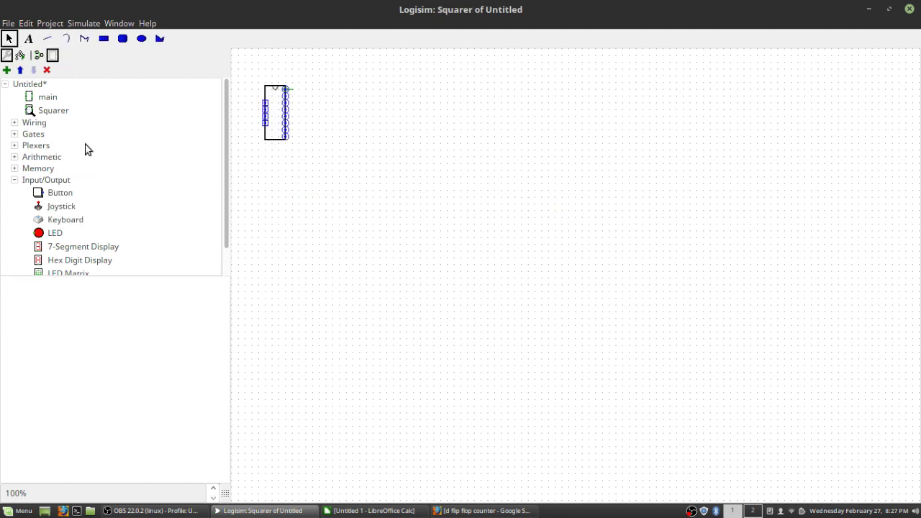
click(274, 97)
drag(285, 140, 321, 139)
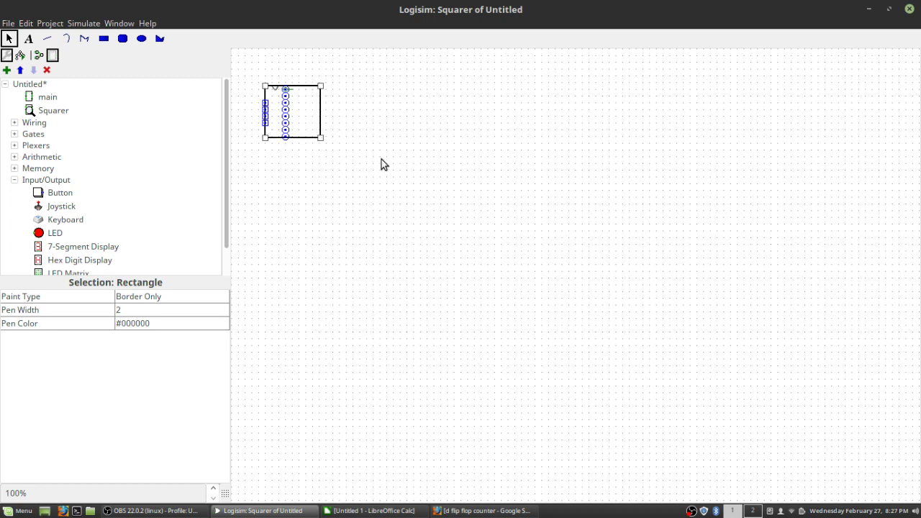
click(336, 92)
drag(298, 72, 280, 152)
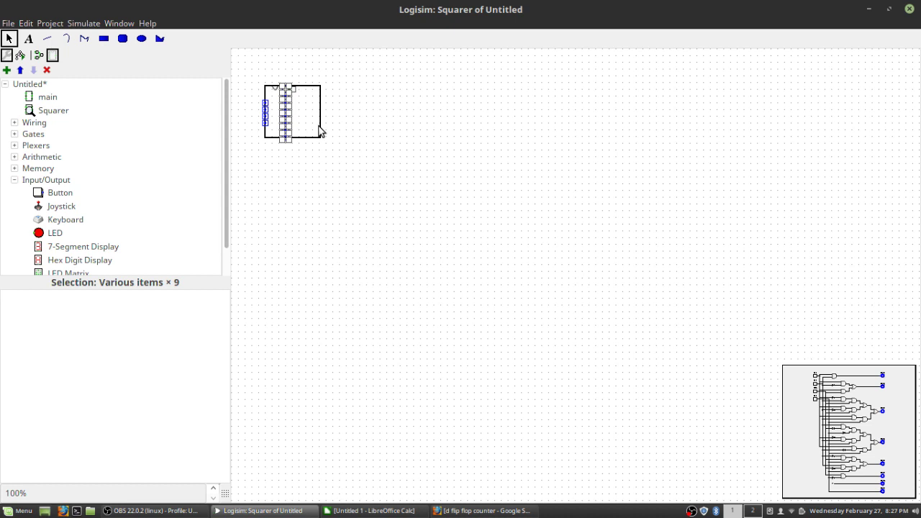
drag(286, 127, 323, 124)
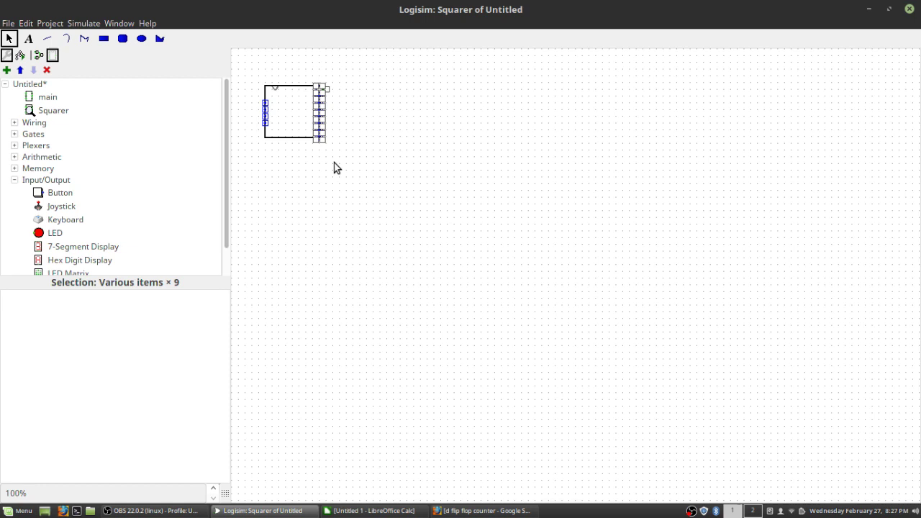
click(354, 237)
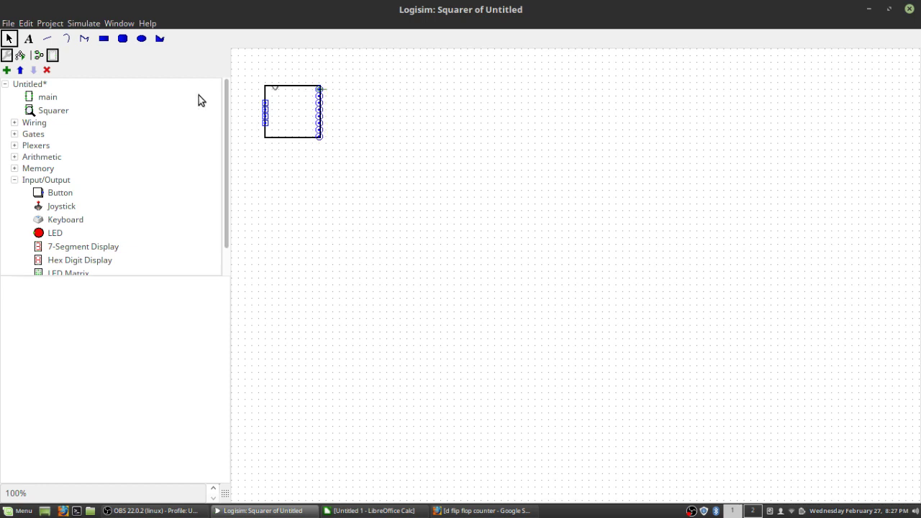
Step: Add an In0 text label beside the top input and reposition an input port on the left edge
click(29, 39)
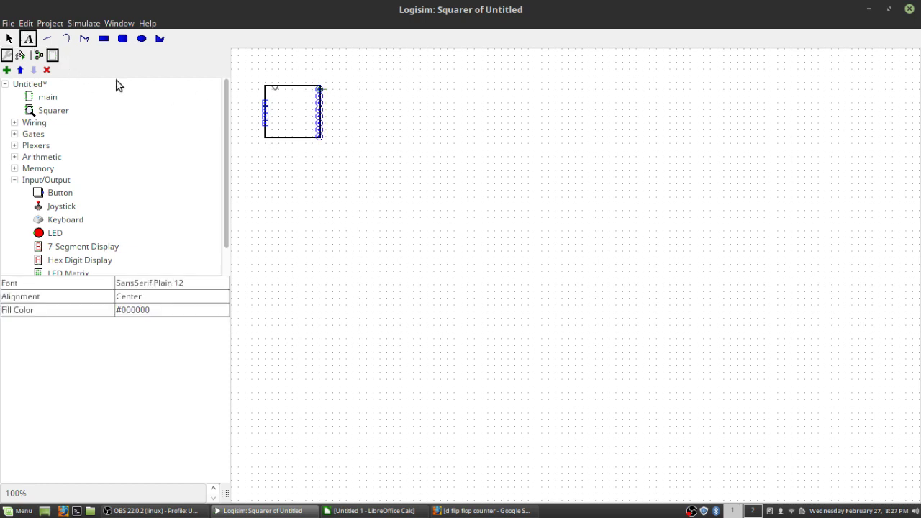
click(272, 101)
click(9, 38)
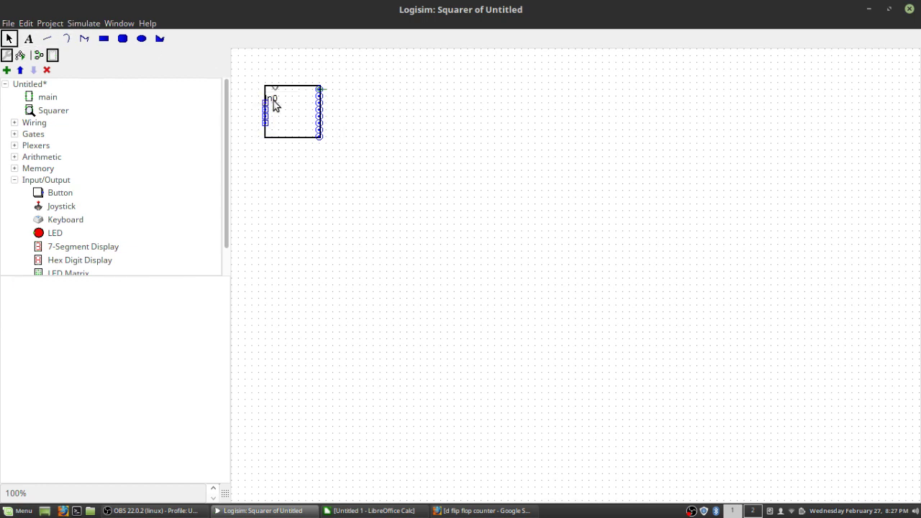
click(274, 98)
drag(274, 98, 280, 103)
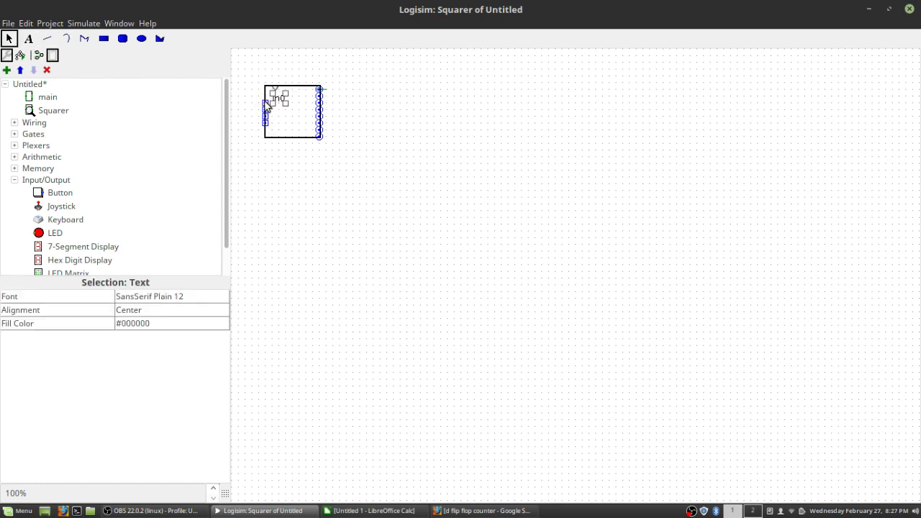
click(265, 108)
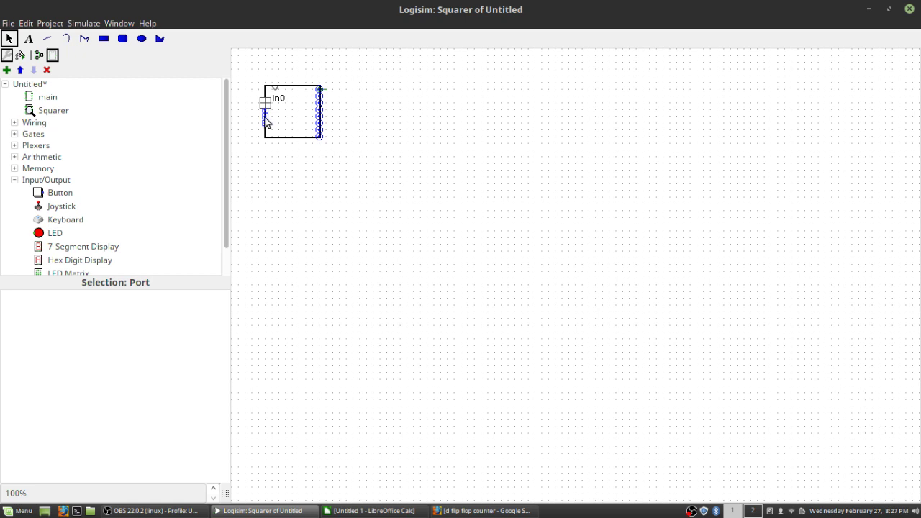
drag(266, 122, 268, 119)
click(266, 118)
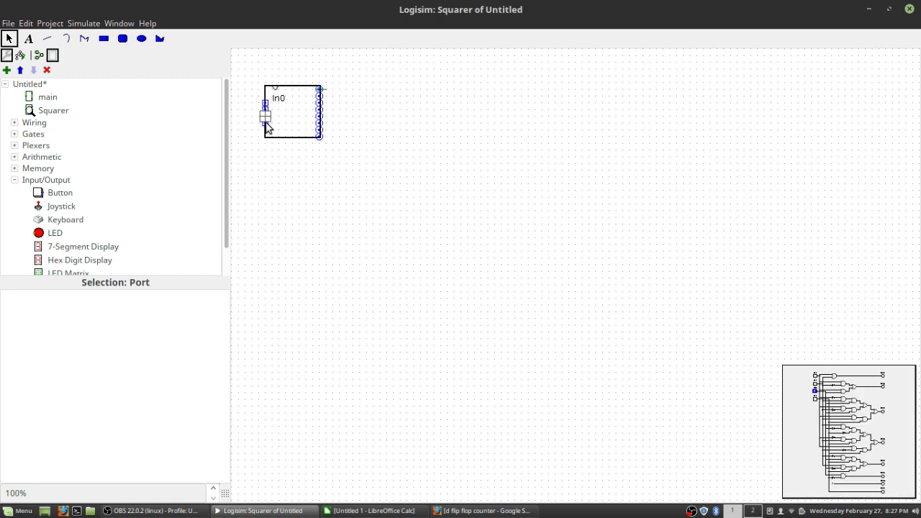
Step: Reopen the Squarer's appearance editor and delete the In0 label
double_click(59, 110)
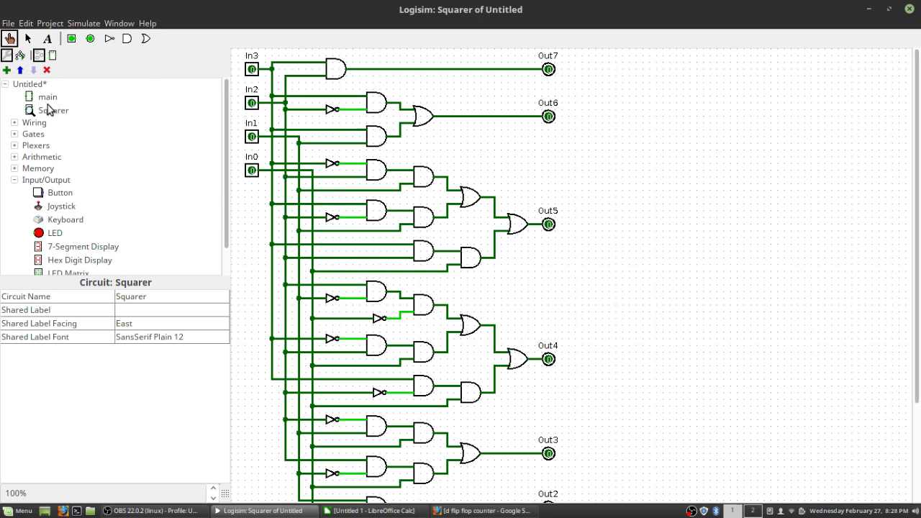
click(55, 110)
click(45, 97)
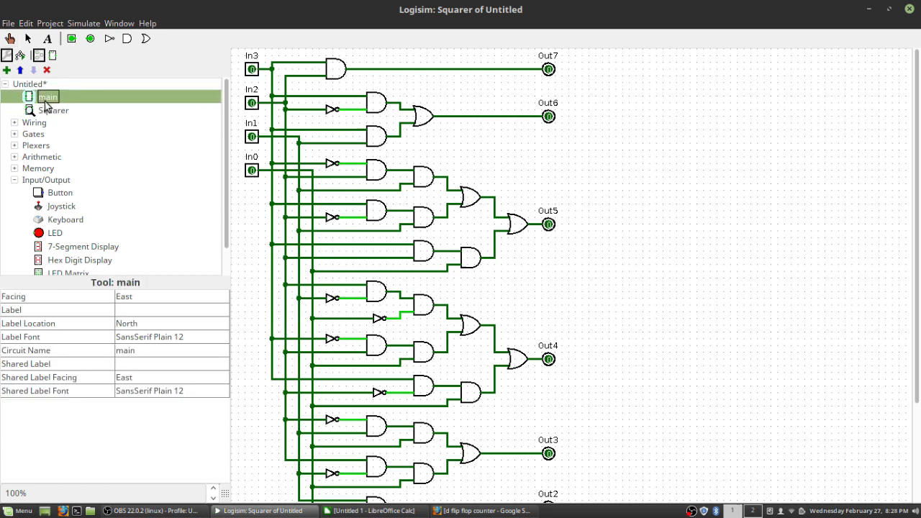
click(48, 110)
right_click(47, 112)
click(63, 136)
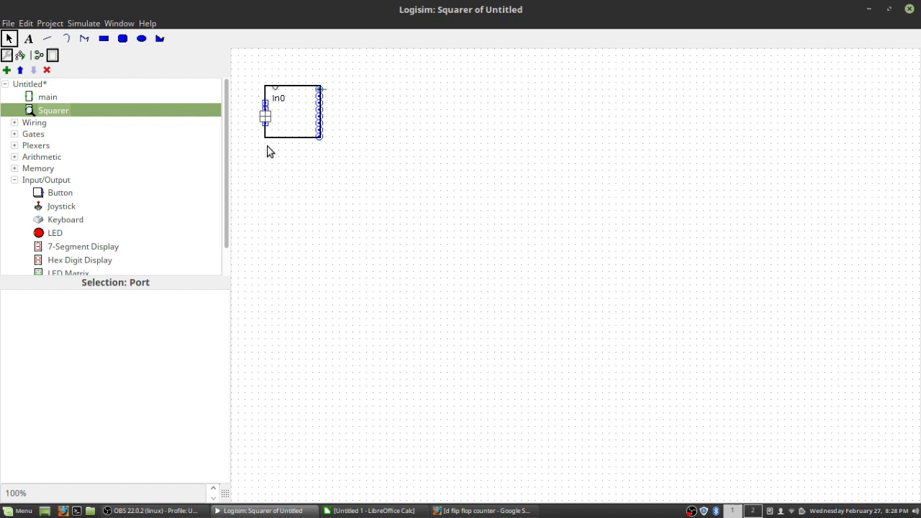
click(280, 102)
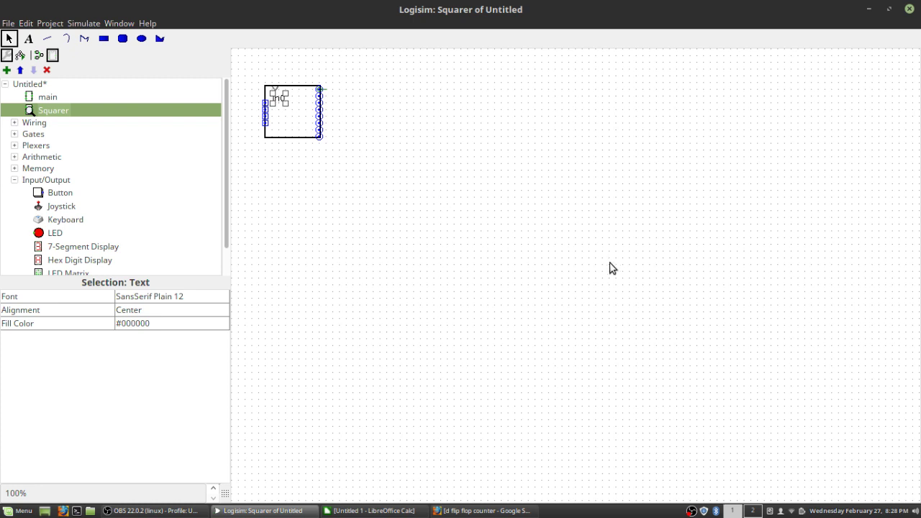
key(Delete)
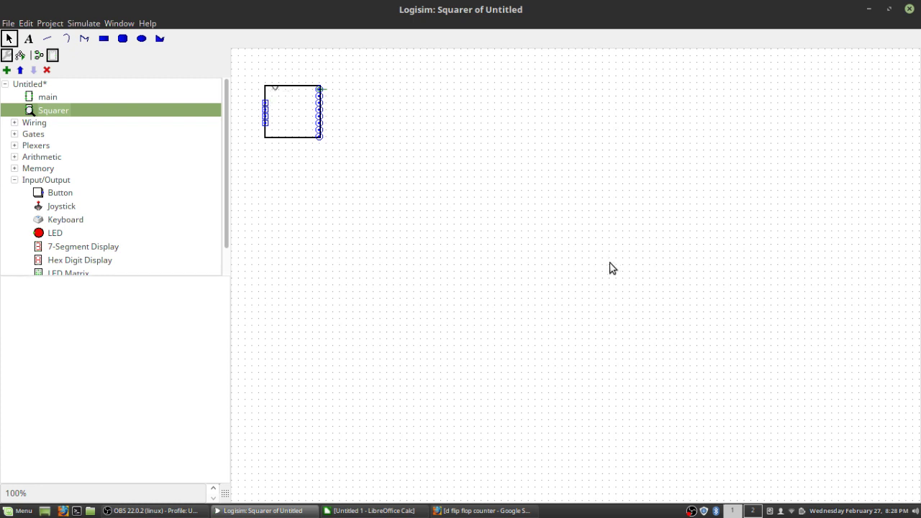
Step: Add text labels 3 and 0 beside the block's inputs
click(32, 41)
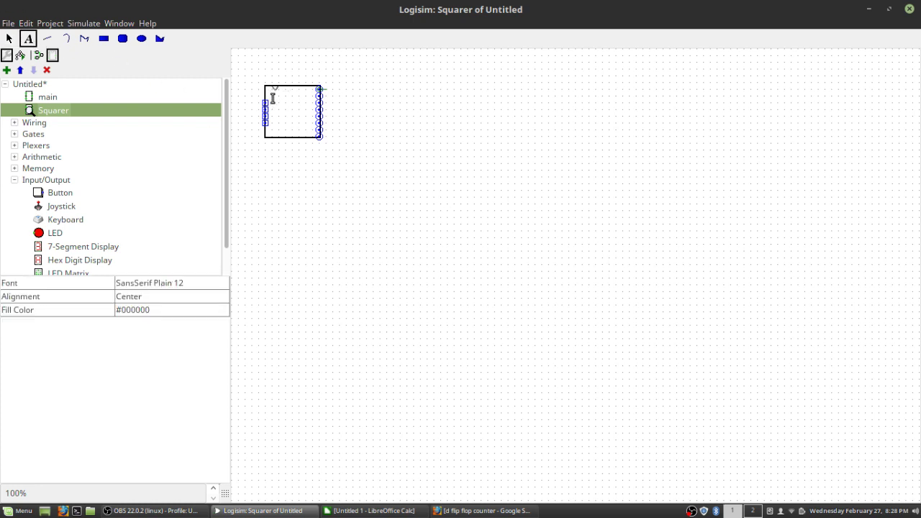
click(273, 101)
text(3)
click(274, 123)
click(343, 190)
Step: Add MSB and LSB labels beside the block's outputs, nudging LSB down inside the block
double_click(55, 110)
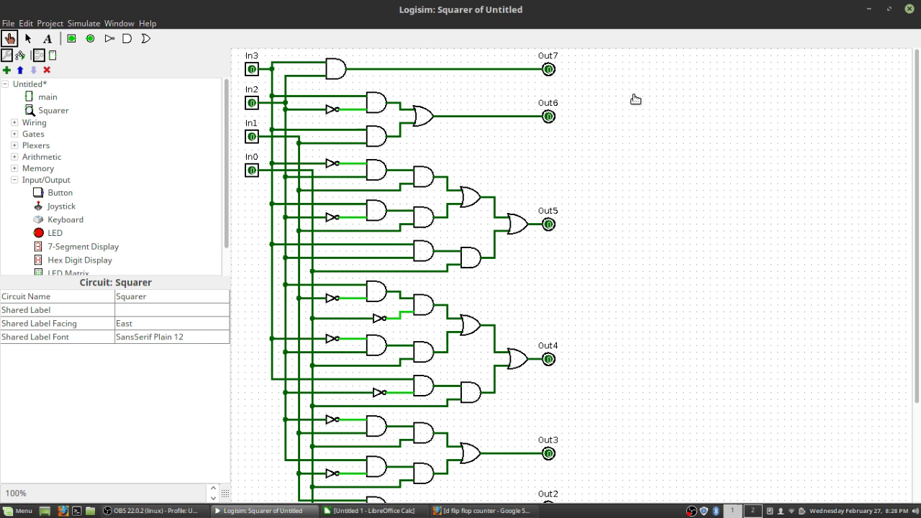
click(59, 113)
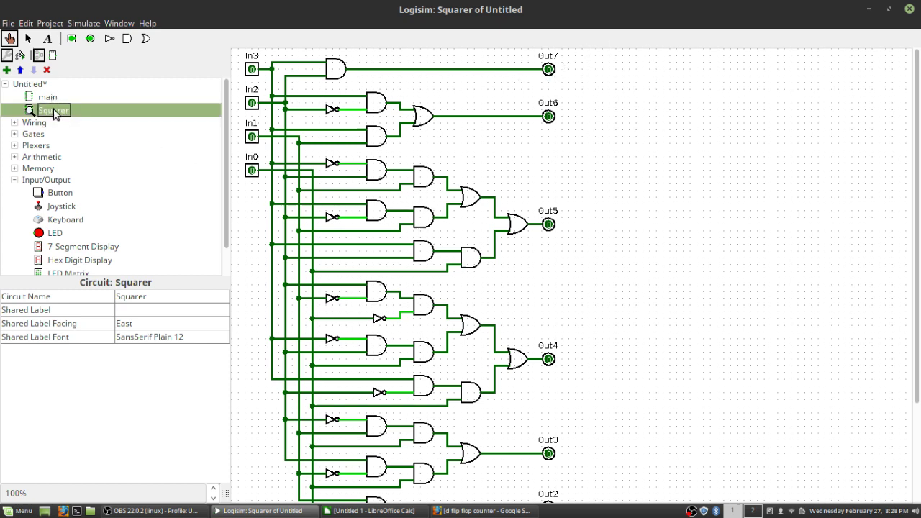
right_click(56, 116)
click(82, 140)
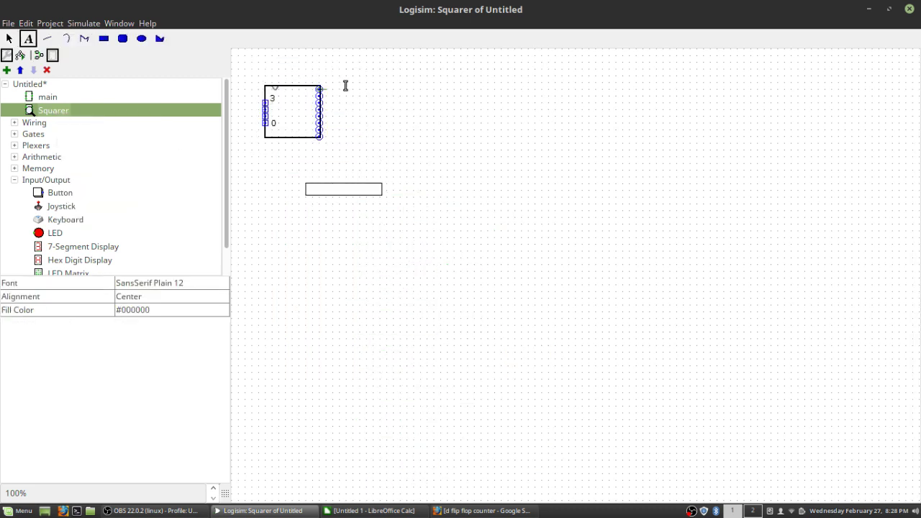
click(308, 92)
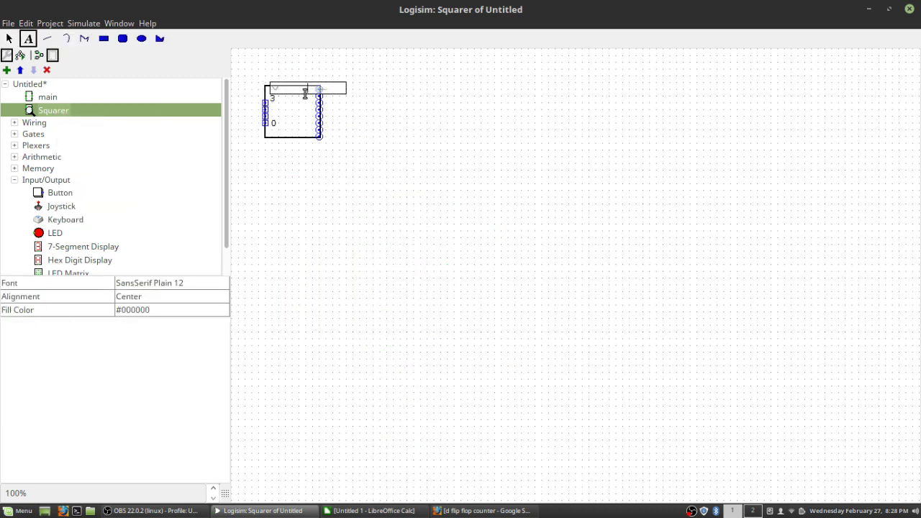
click(302, 95)
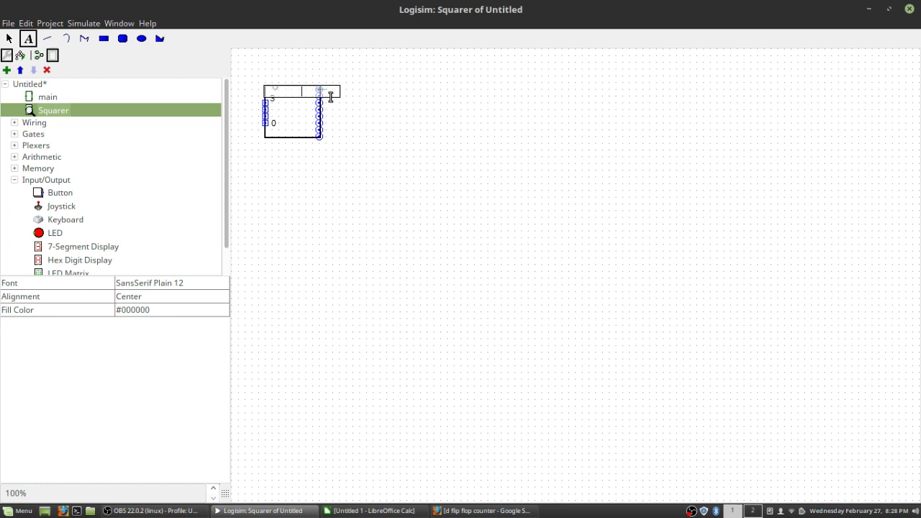
click(304, 128)
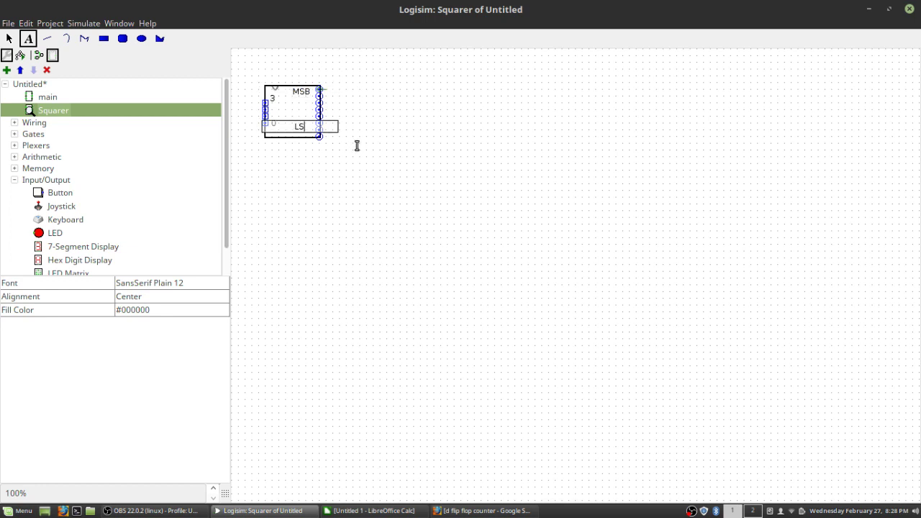
click(9, 39)
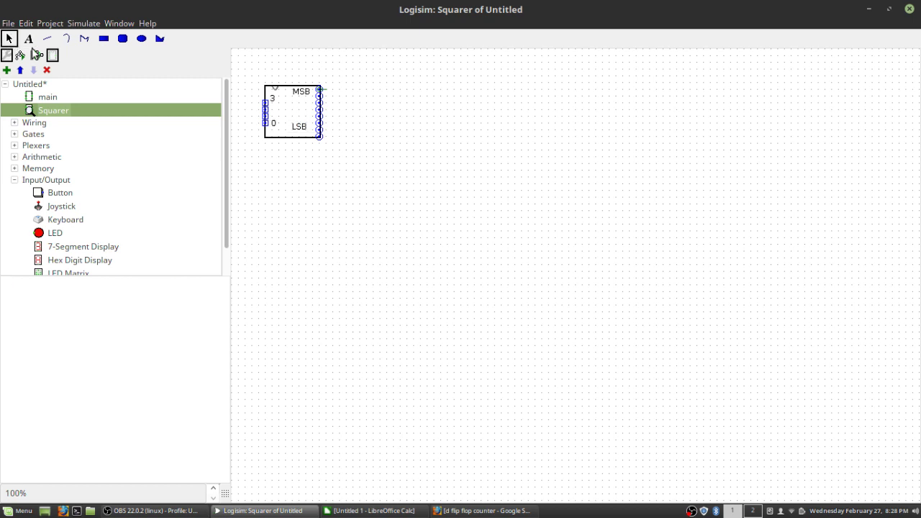
drag(303, 129, 310, 136)
Step: Open the main circuit and place a Squarer block to the right of the flip-flops
click(386, 118)
double_click(51, 97)
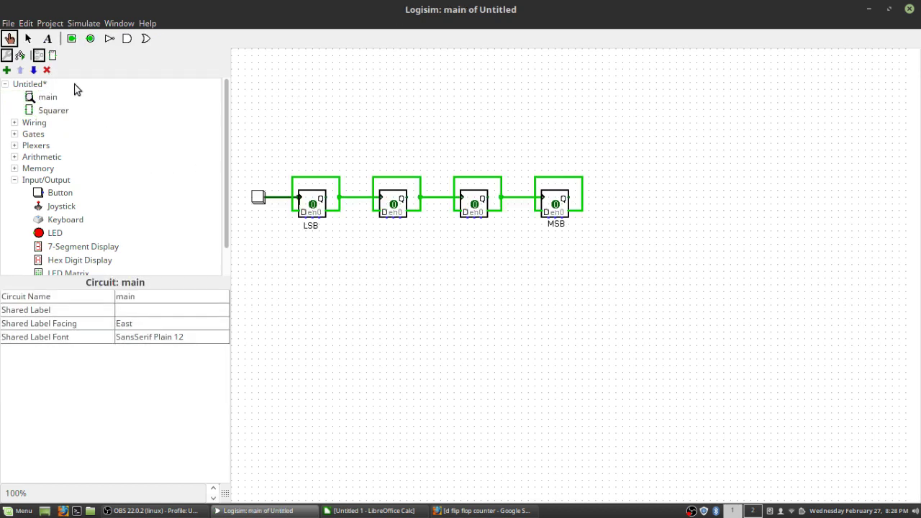
click(54, 112)
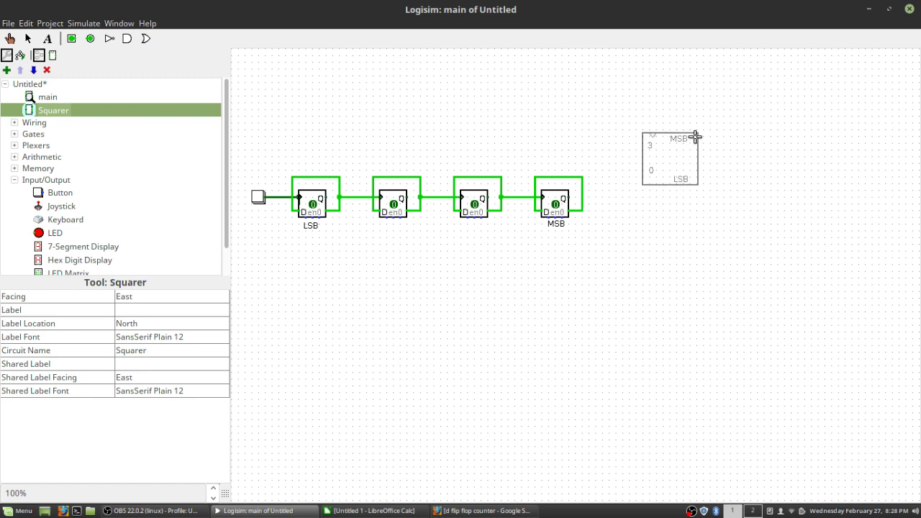
click(654, 110)
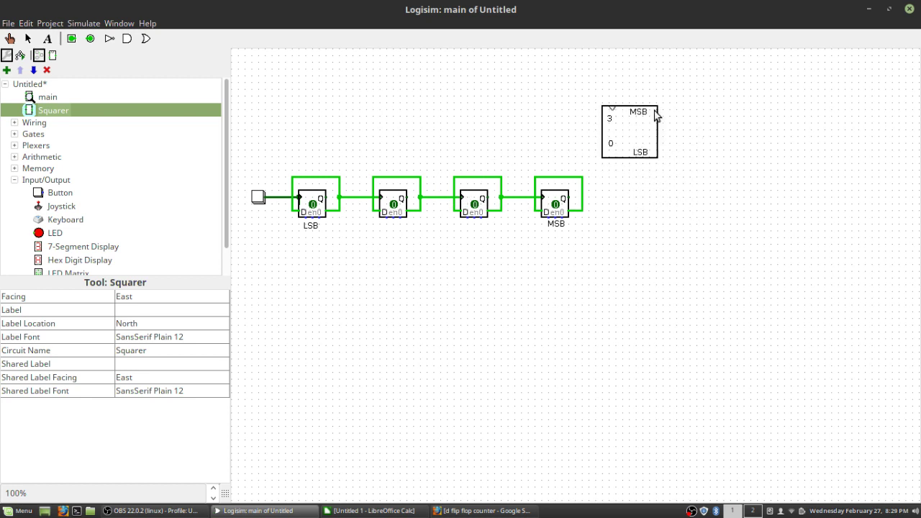
click(699, 216)
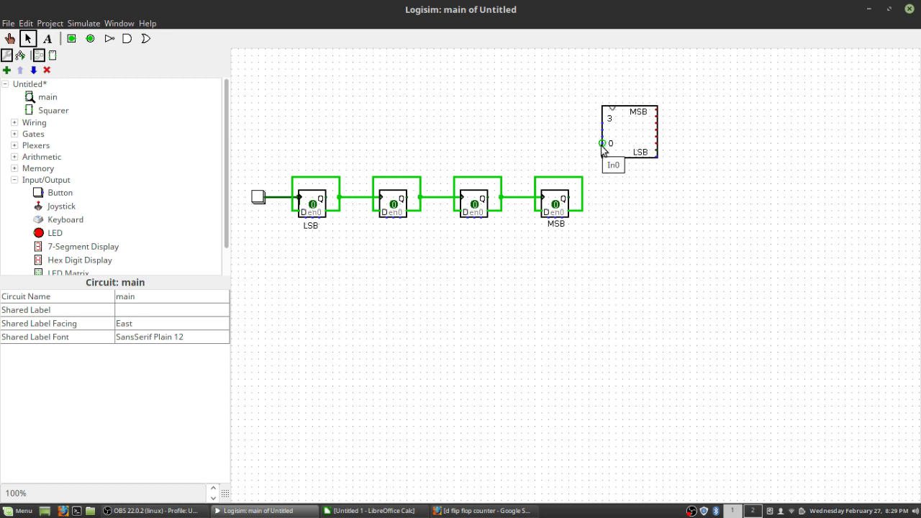
Step: Wire the four flip-flop Q outputs, LSB through MSB, to the Squarer inputs 0 to 3
mouse_move(602, 144)
mouse_down()
mouse_move(403, 165)
mouse_move(334, 188)
mouse_move(333, 202)
mouse_up()
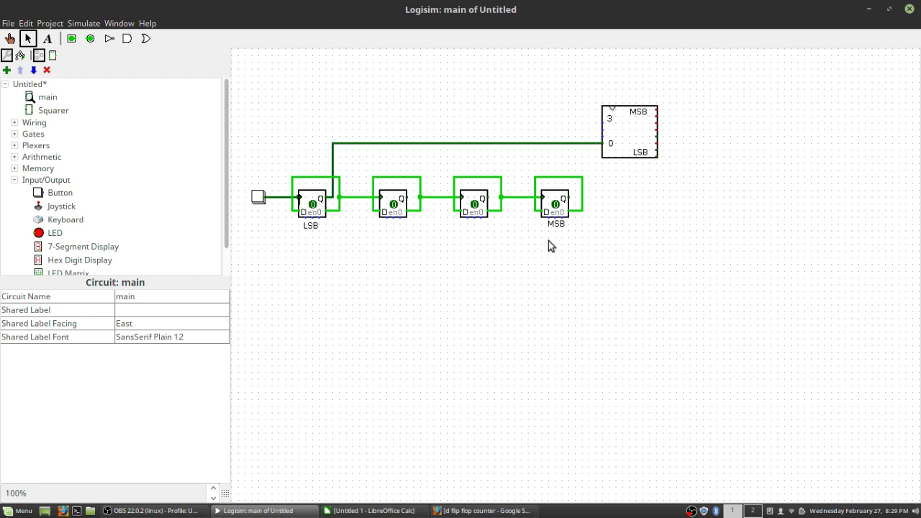
drag(603, 136, 416, 202)
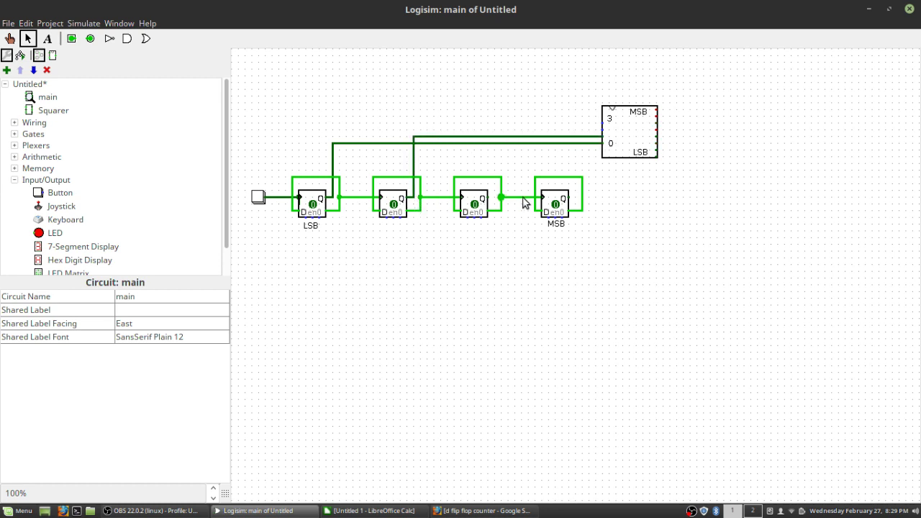
drag(489, 196, 601, 131)
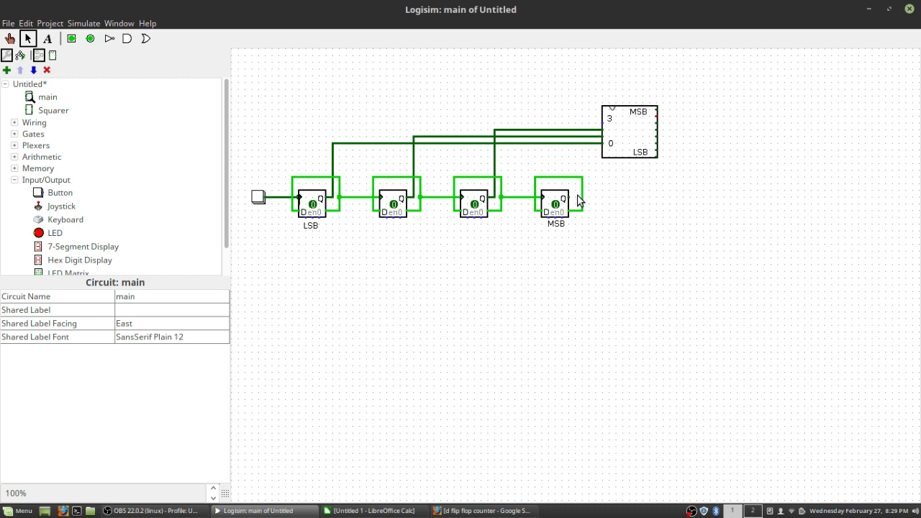
mouse_move(570, 194)
mouse_down()
mouse_move(583, 140)
mouse_move(596, 124)
mouse_move(603, 128)
mouse_up()
Step: Place a column of four output pins to the right of the Squarer
click(89, 39)
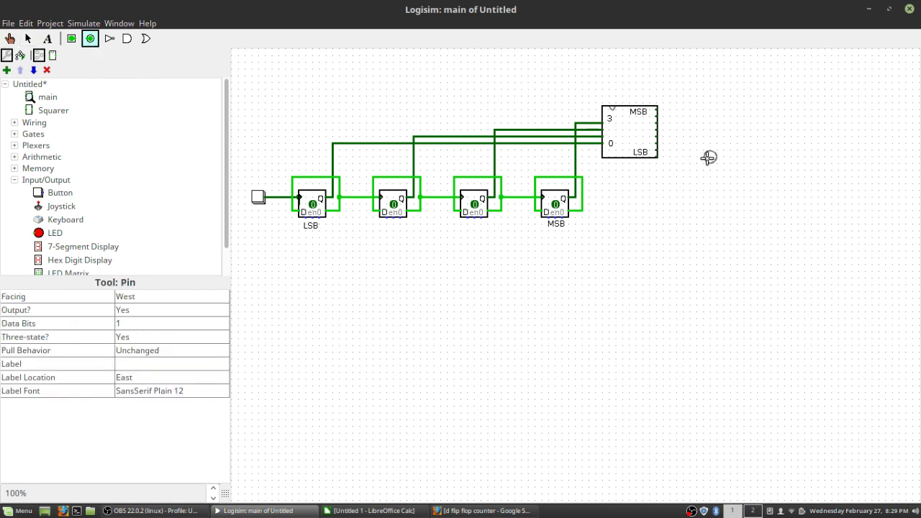
click(736, 156)
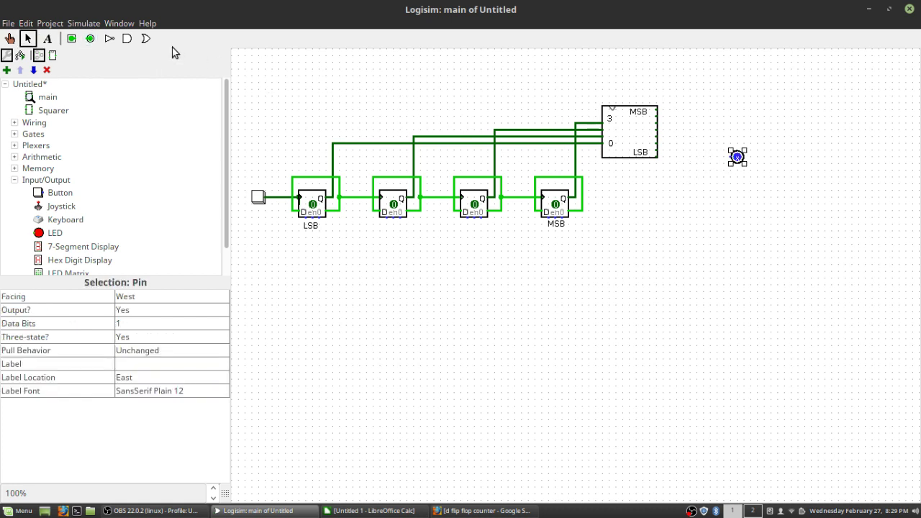
click(89, 41)
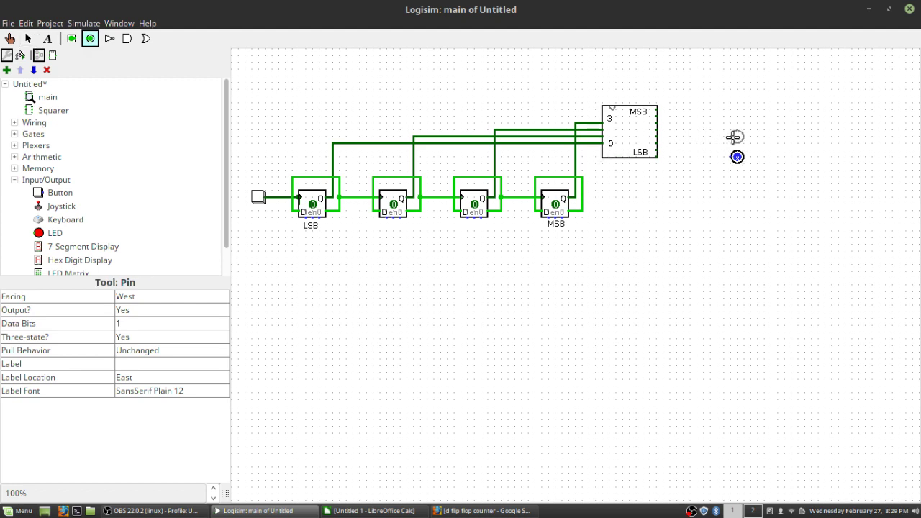
click(735, 143)
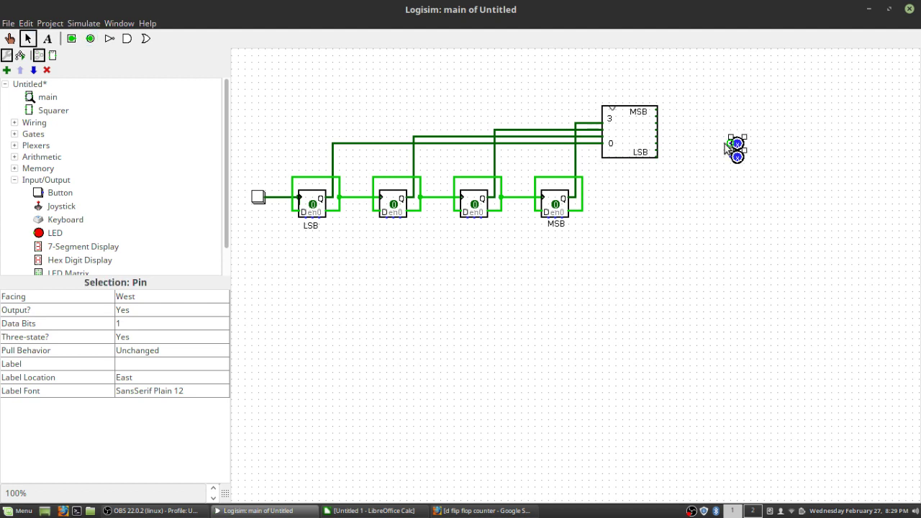
click(90, 38)
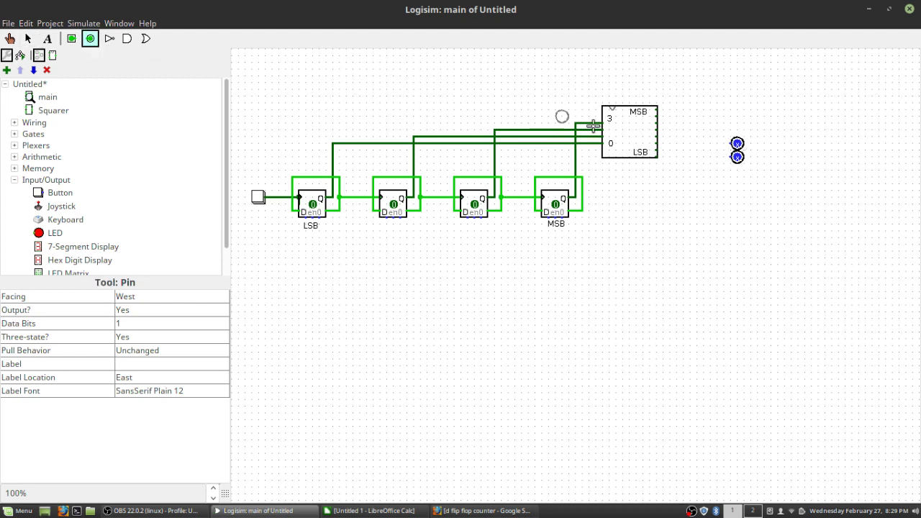
click(735, 129)
click(90, 39)
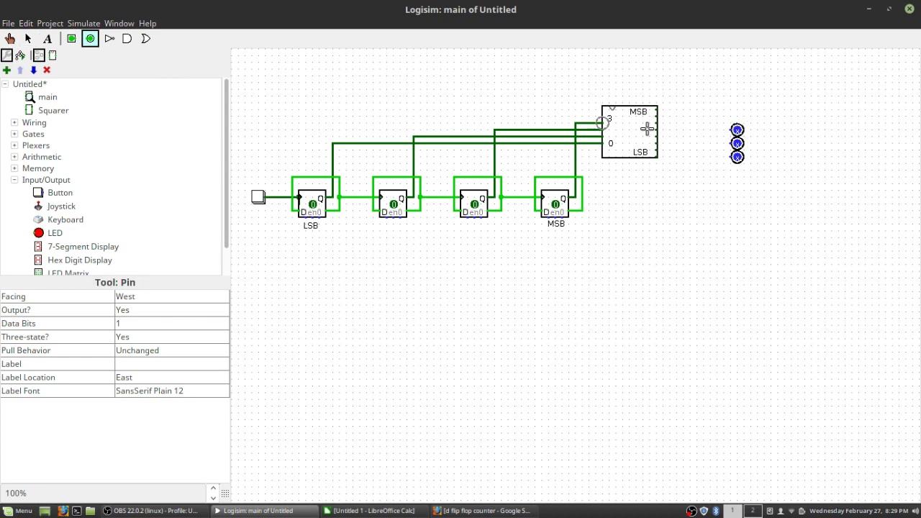
click(733, 115)
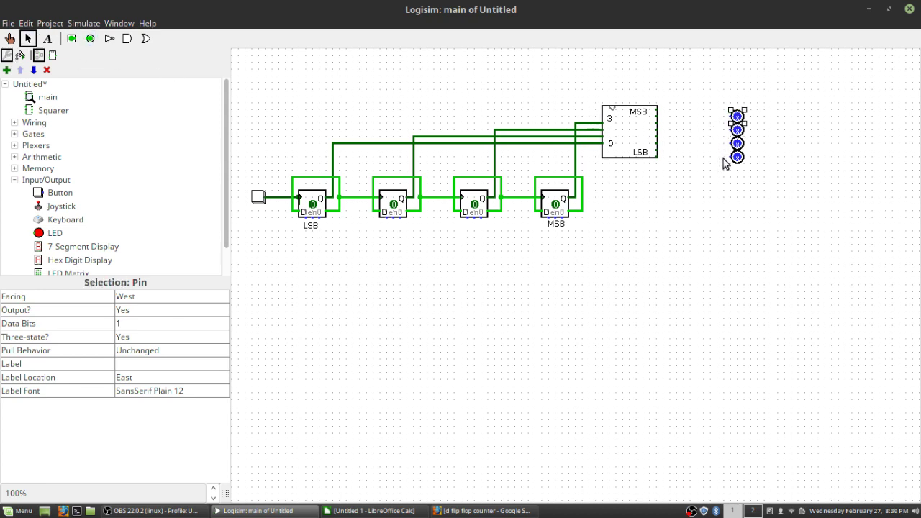
Step: Wire each of the four output pins to a Squarer output, bottom pin to LSB
drag(727, 159, 660, 160)
mouse_move(731, 143)
mouse_down()
mouse_move(656, 156)
mouse_move(717, 146)
mouse_up()
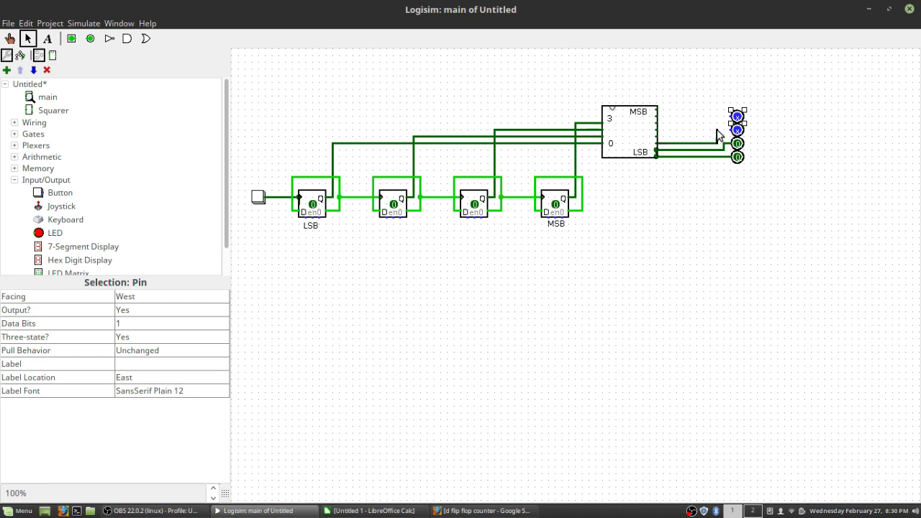
drag(728, 130, 729, 130)
drag(656, 136, 731, 119)
click(804, 301)
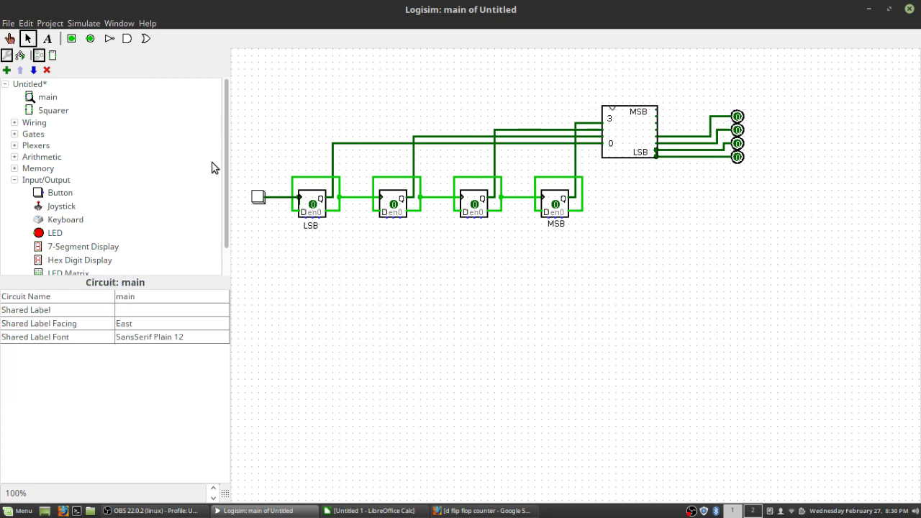
Step: Switch to simulation, glance at the Calc truth table, and pulse the clock to reach 0001
key(ctrl+1)
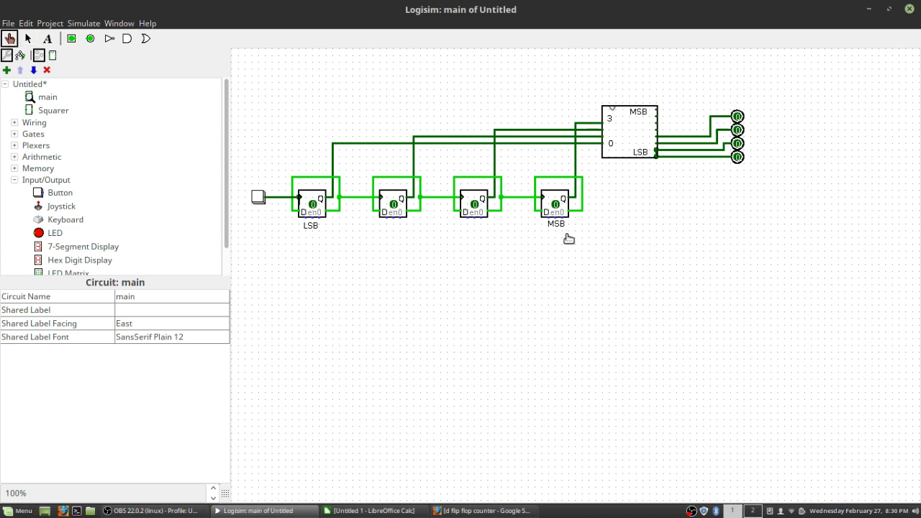
click(330, 511)
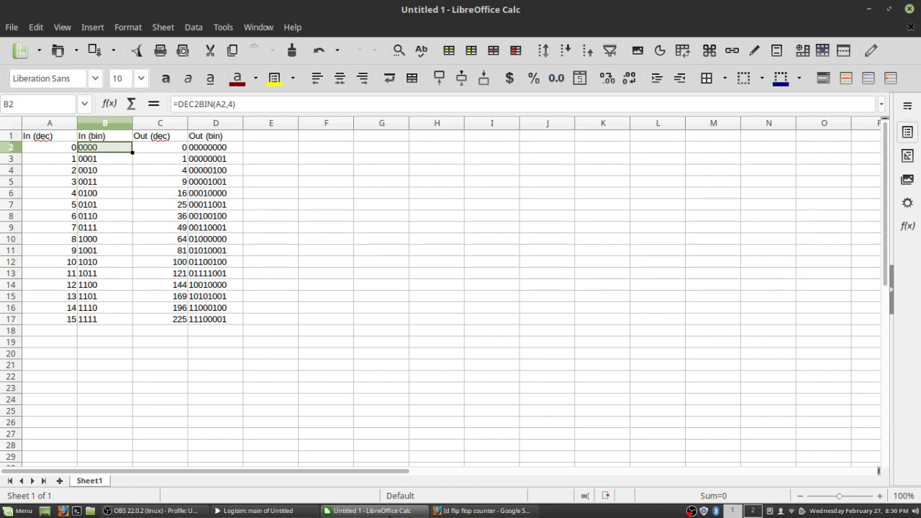
click(390, 512)
click(259, 199)
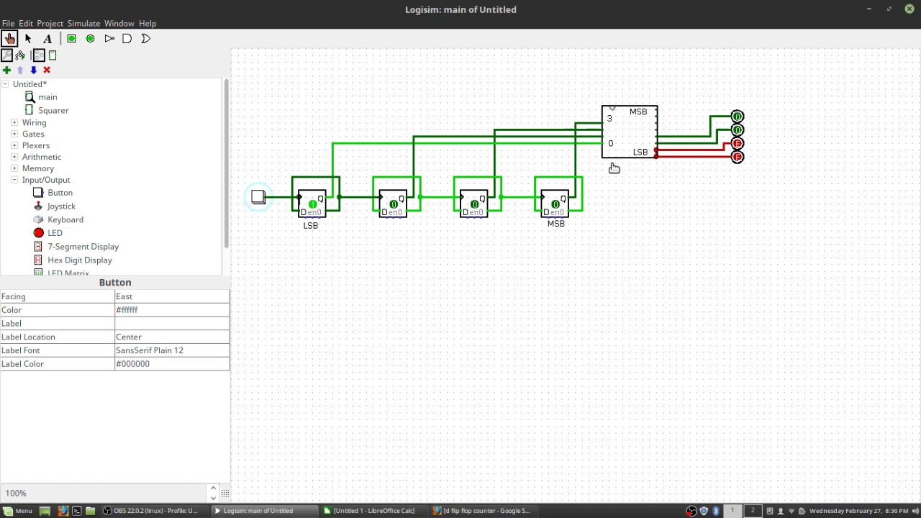
Step: Clock the counter step by step from 0001 up to 1111
click(258, 199)
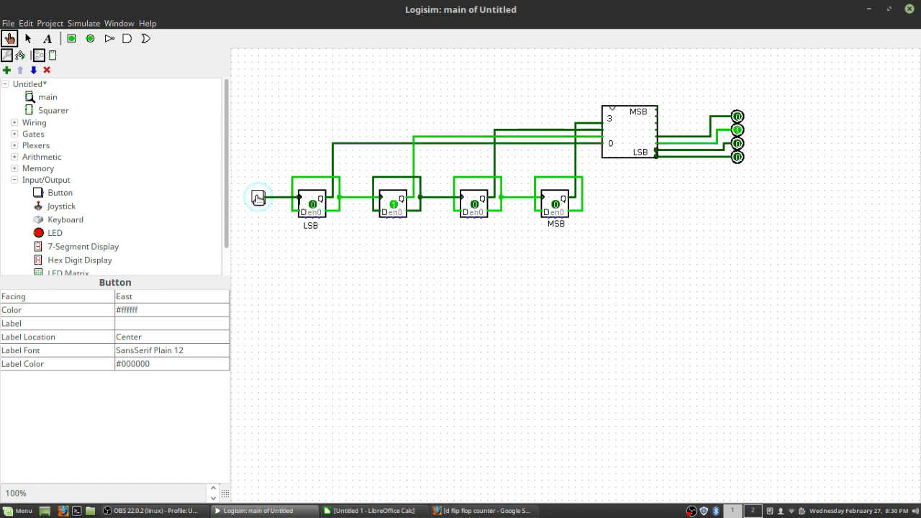
click(258, 198)
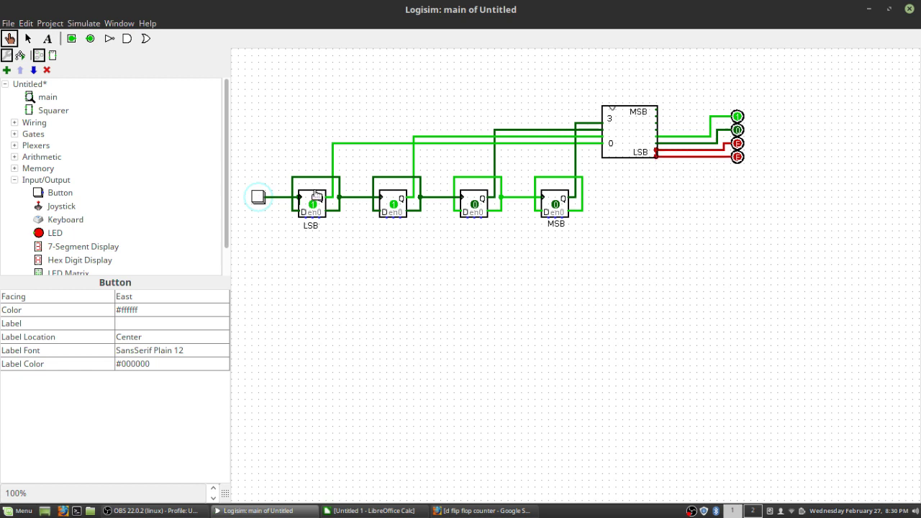
click(258, 199)
click(258, 199)
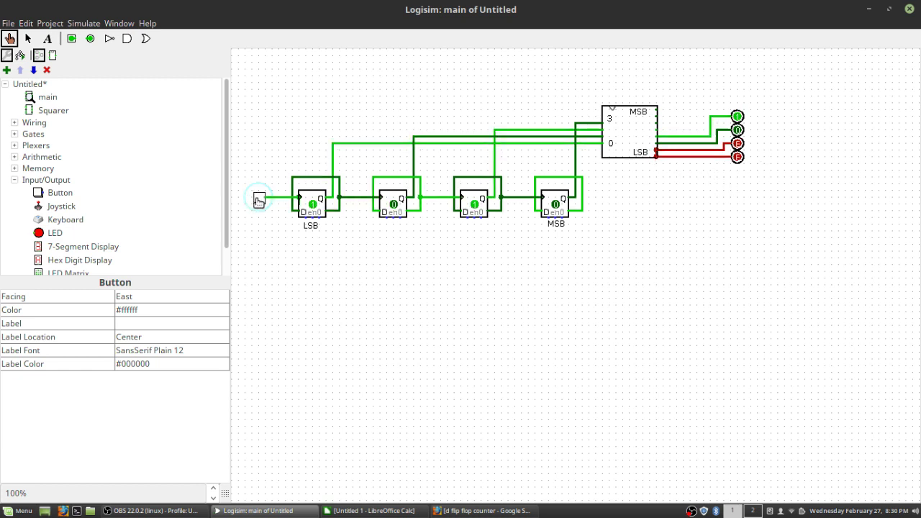
click(258, 199)
click(258, 199)
click(259, 199)
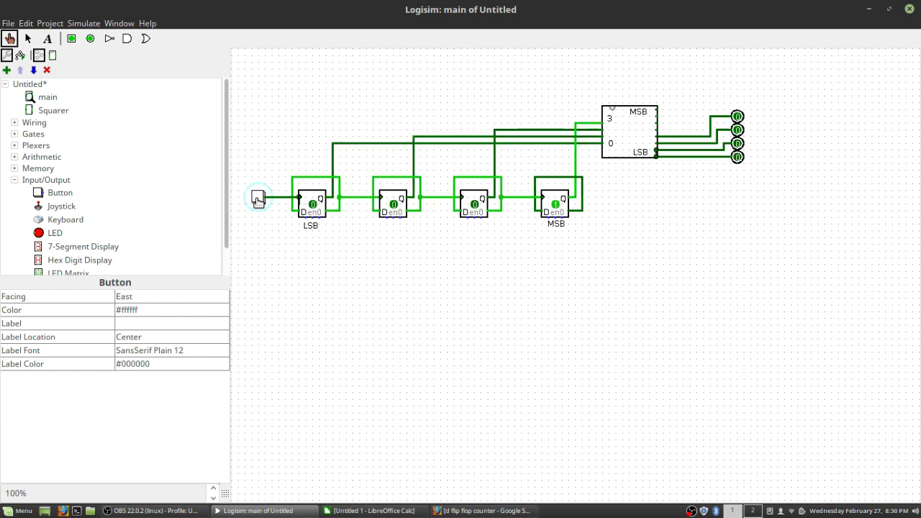
click(258, 199)
click(258, 199)
click(258, 198)
click(258, 199)
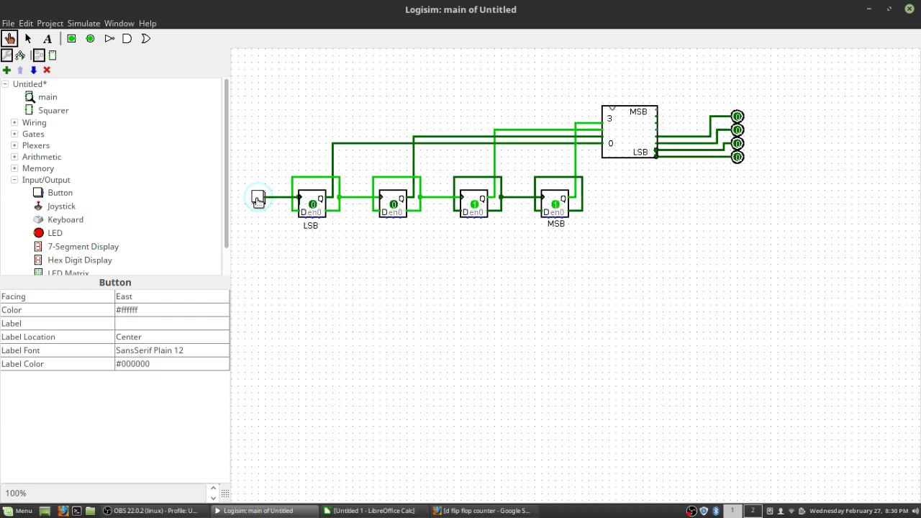
click(258, 198)
click(258, 199)
click(258, 199)
Step: Wrap the counter to 0000, step it on to 0101, then select a red output pin
click(258, 198)
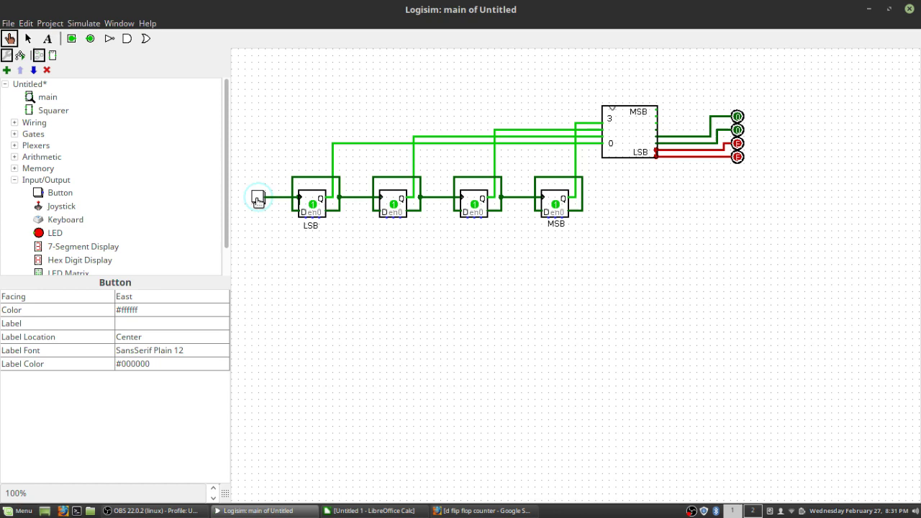
click(258, 198)
click(259, 198)
click(258, 199)
click(259, 198)
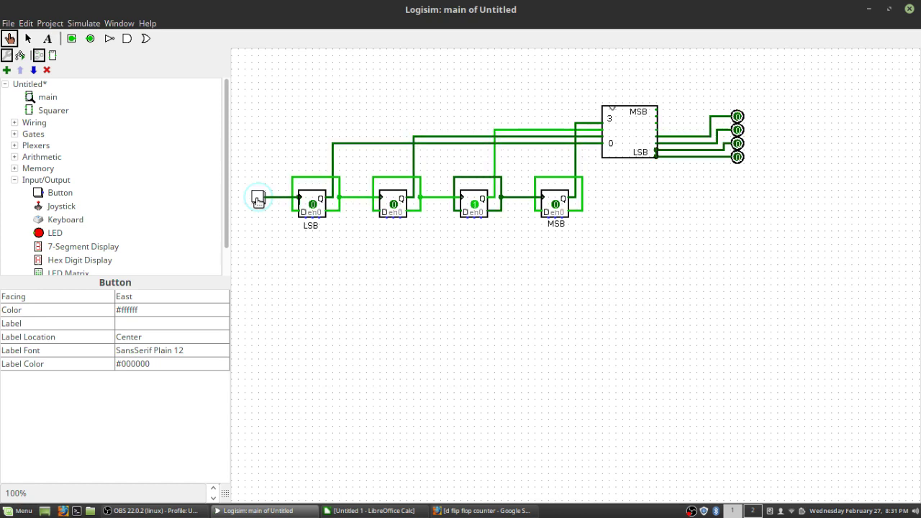
click(258, 198)
click(27, 39)
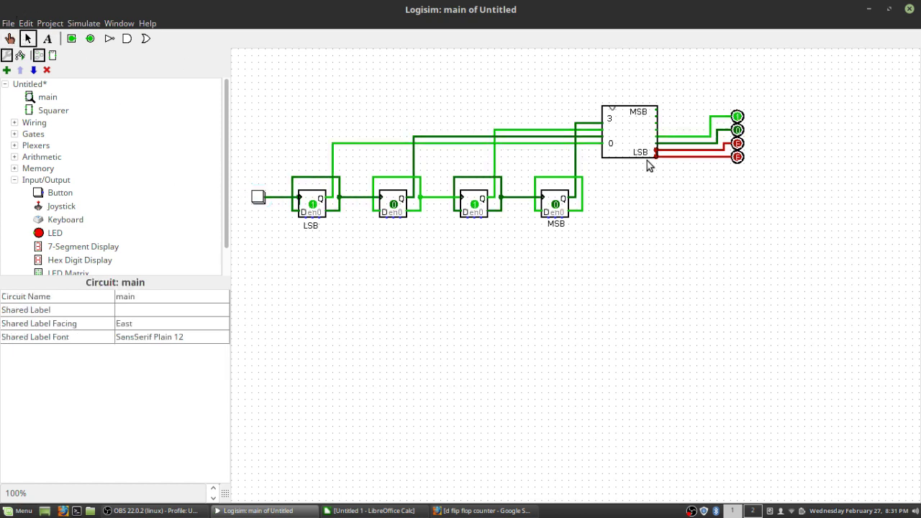
click(741, 146)
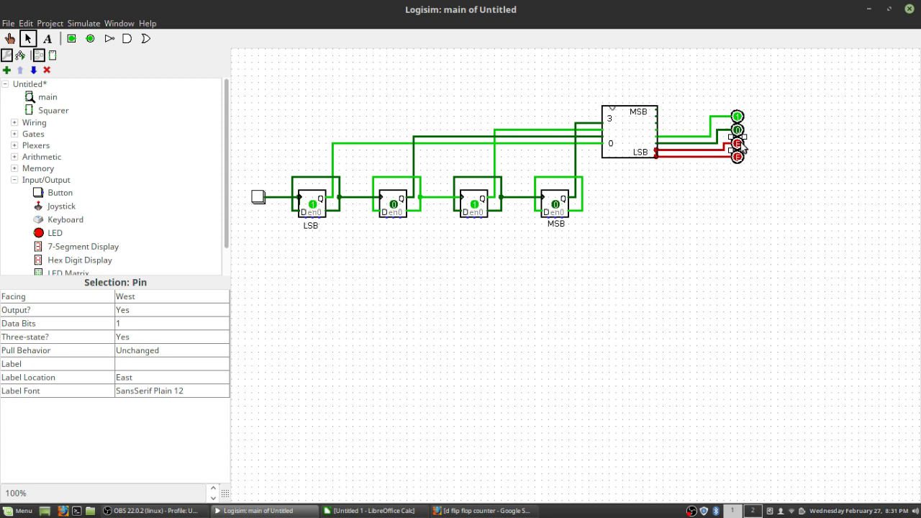
Step: Open the Squarer subcircuit and scroll through its gate layout
double_click(49, 112)
scroll(602, 320, down, 5)
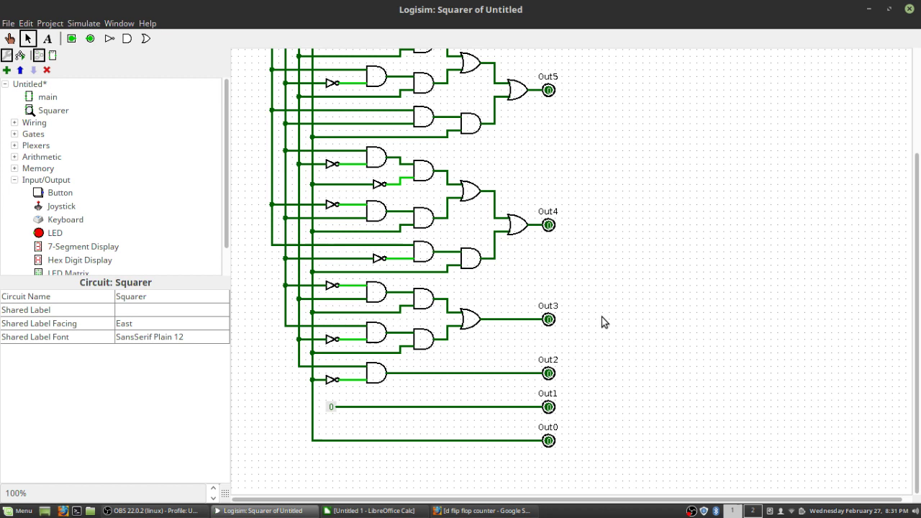
scroll(602, 321, up, 5)
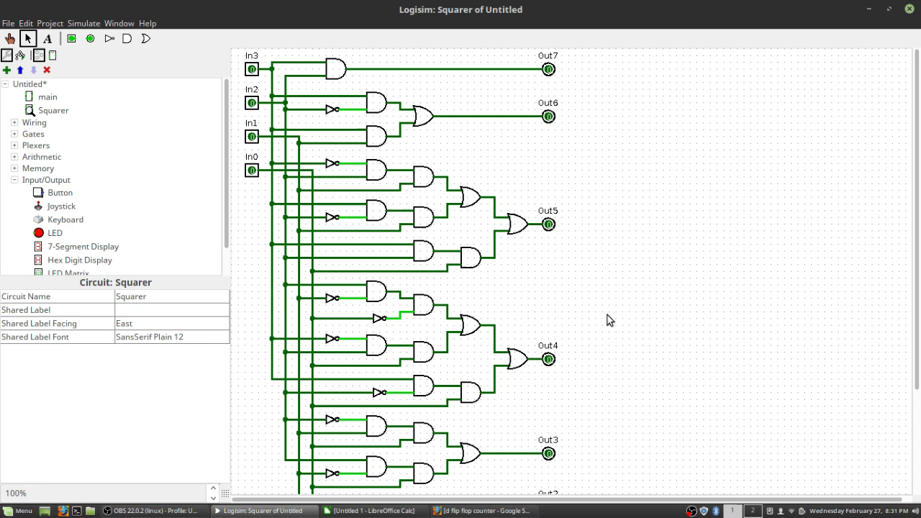
Step: Back in the main circuit, pulse the clock twice to bring the counter to 0111
double_click(47, 96)
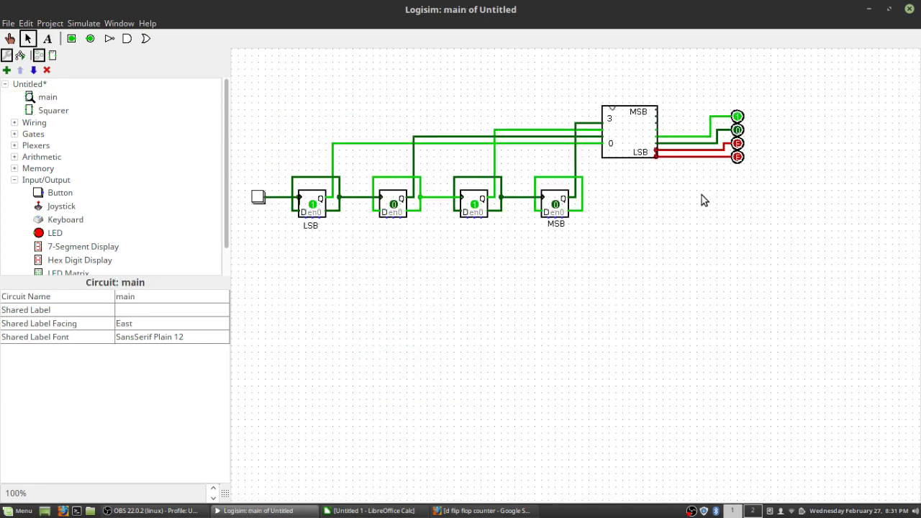
click(9, 38)
click(257, 200)
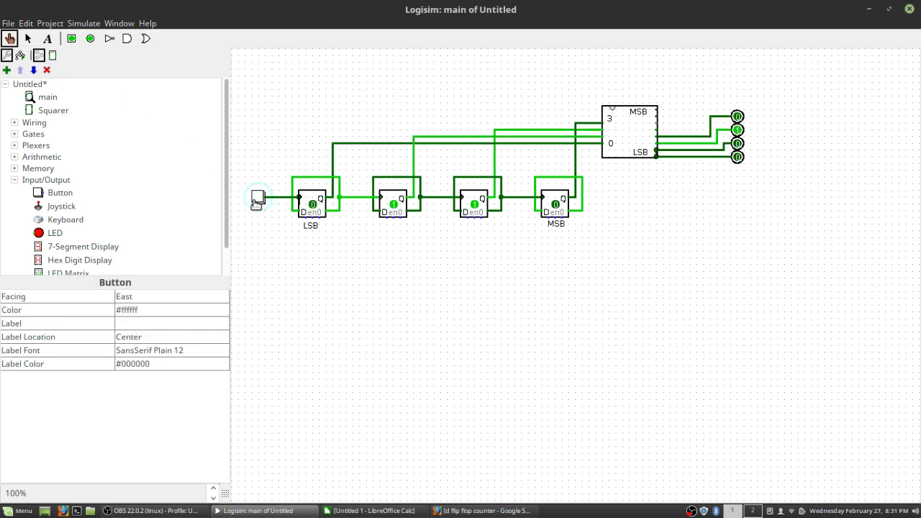
click(257, 199)
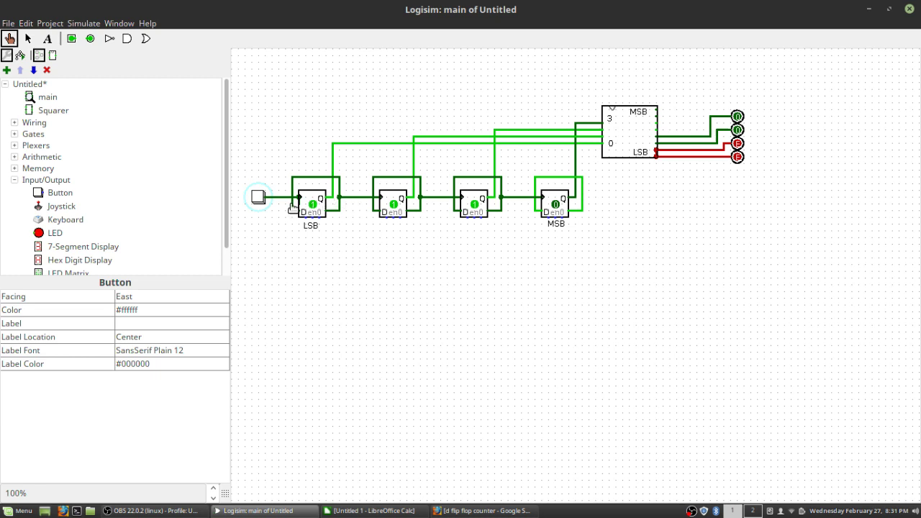
Step: Clock the counter from 1000 through 1111, wrapping to 0000 and stopping at 0011
click(259, 200)
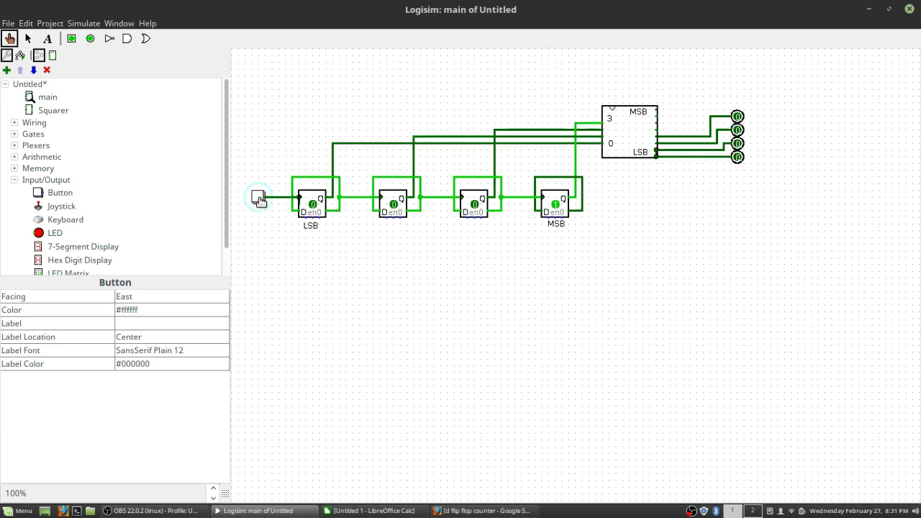
click(258, 200)
click(258, 200)
click(259, 200)
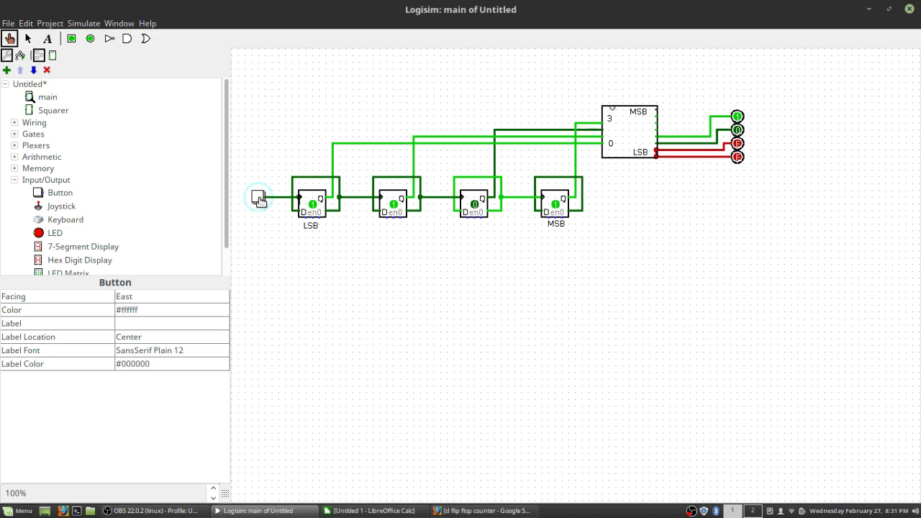
click(258, 200)
click(259, 200)
click(259, 200)
click(258, 200)
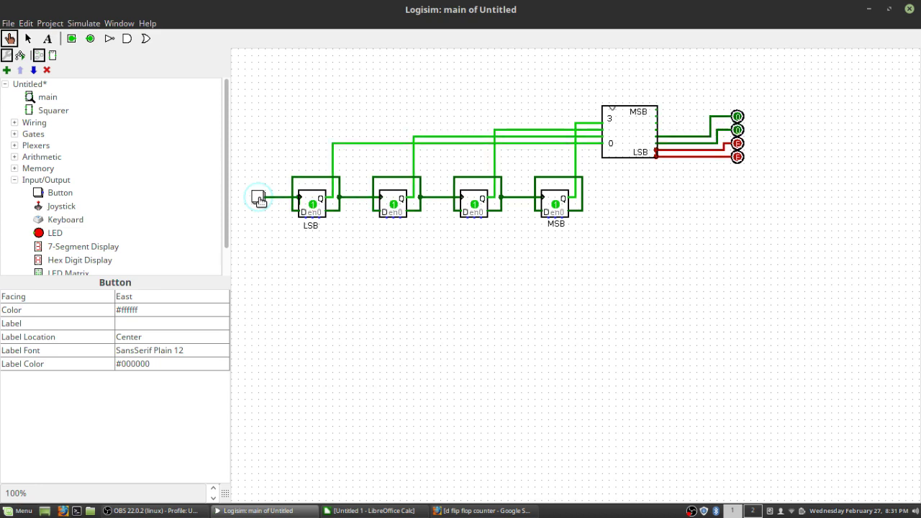
click(258, 200)
click(258, 200)
click(258, 200)
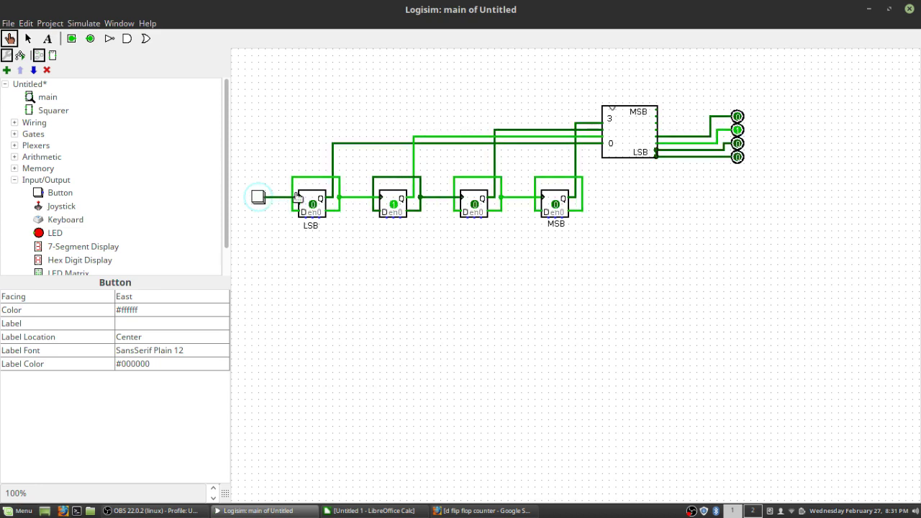
click(257, 197)
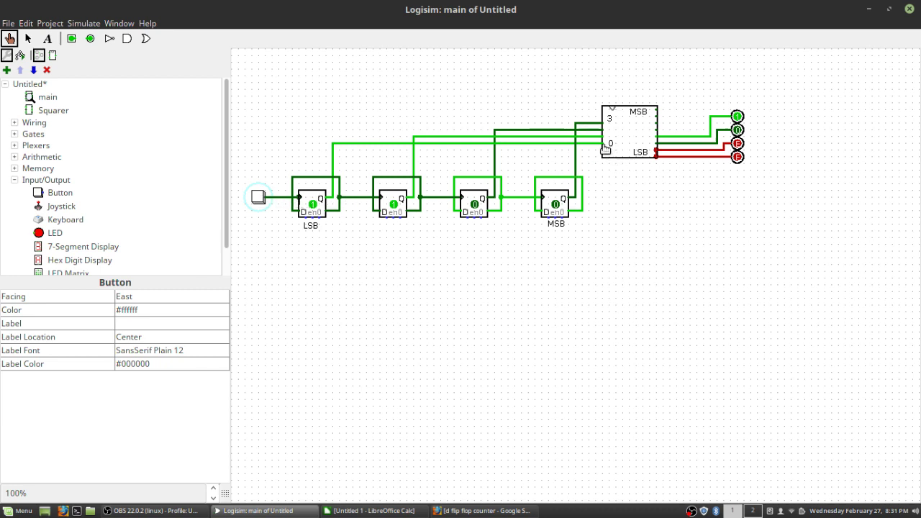
double_click(627, 134)
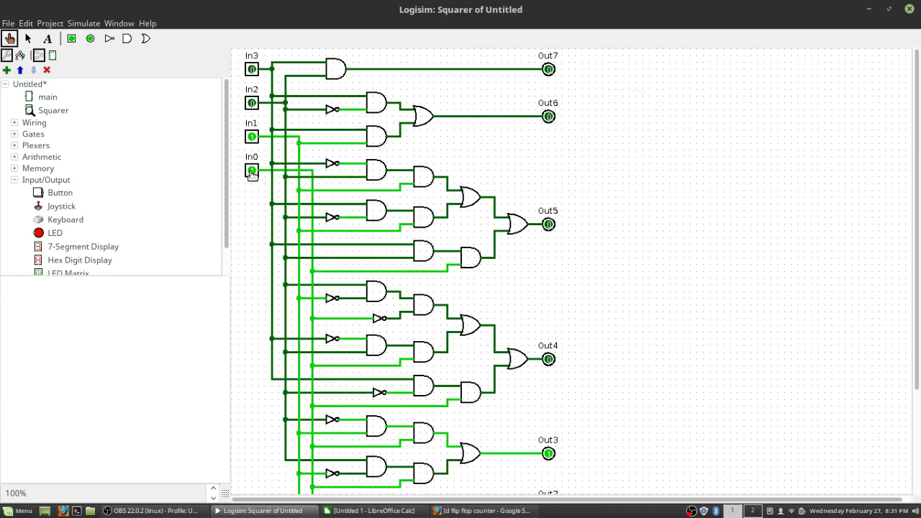
scroll(388, 216, down, 3)
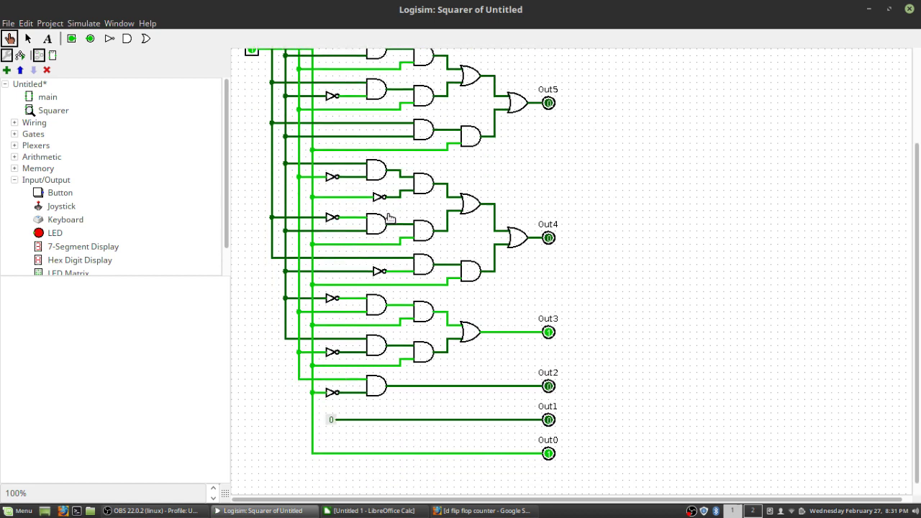
scroll(388, 218, up, 3)
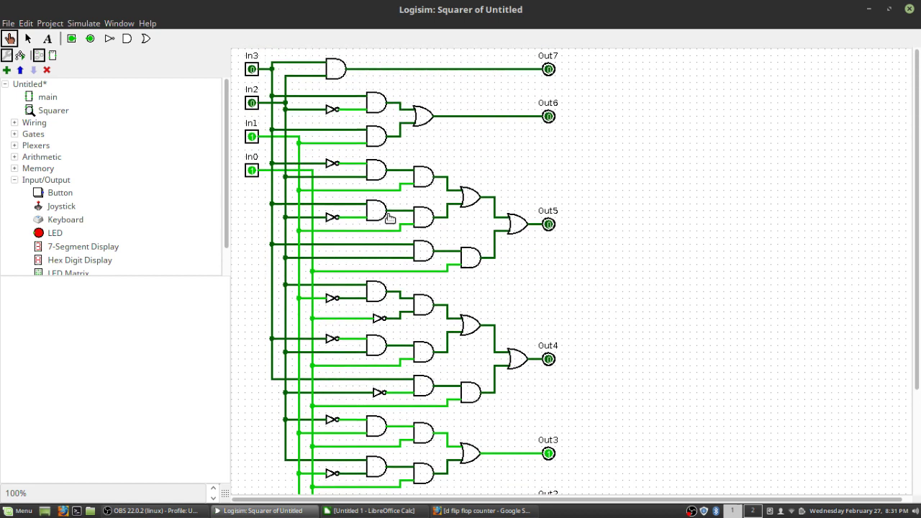
double_click(52, 99)
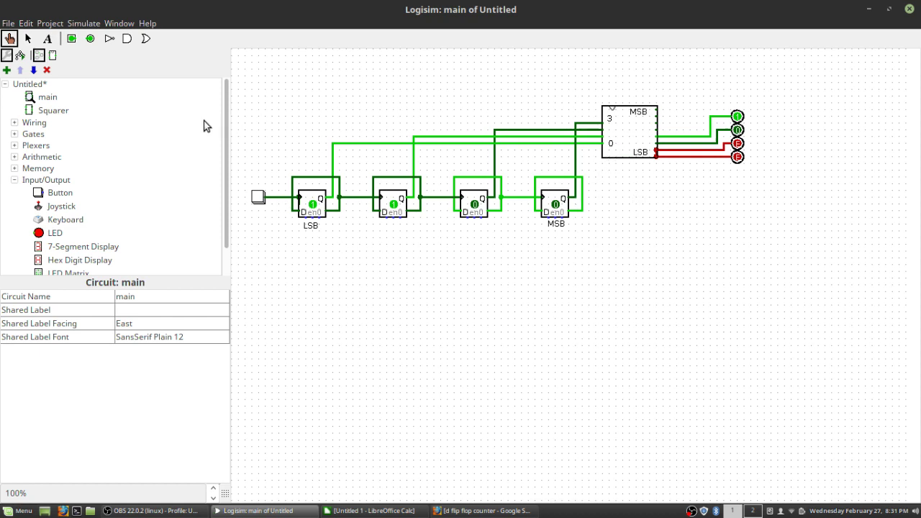
double_click(634, 136)
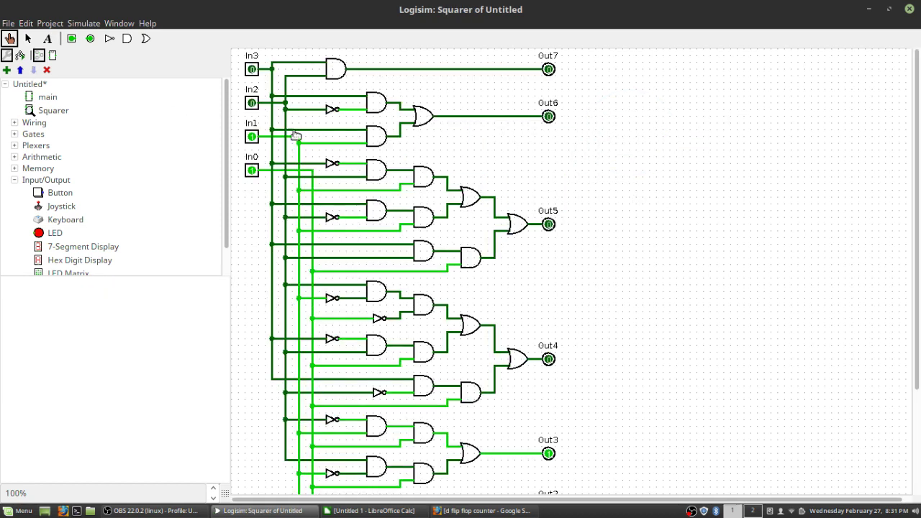
double_click(43, 97)
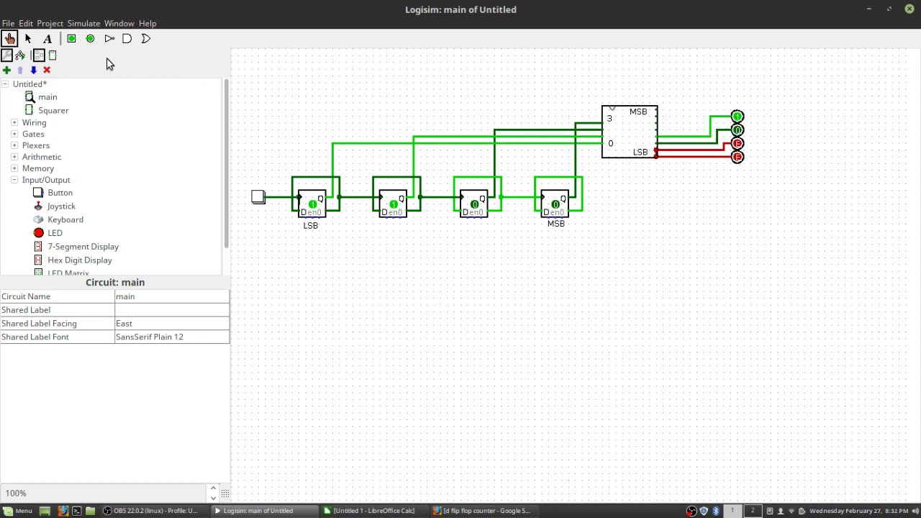
click(28, 39)
click(627, 134)
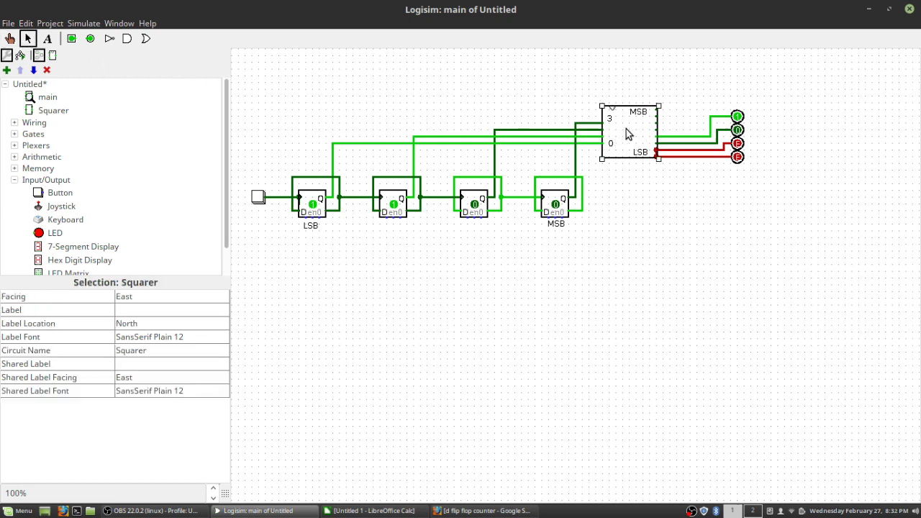
double_click(57, 111)
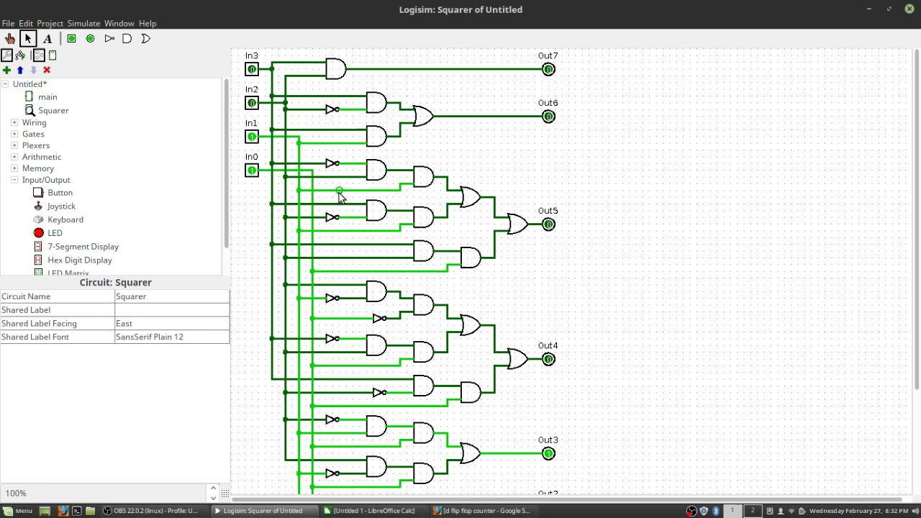
scroll(478, 252, down, 3)
scroll(478, 252, down, 2)
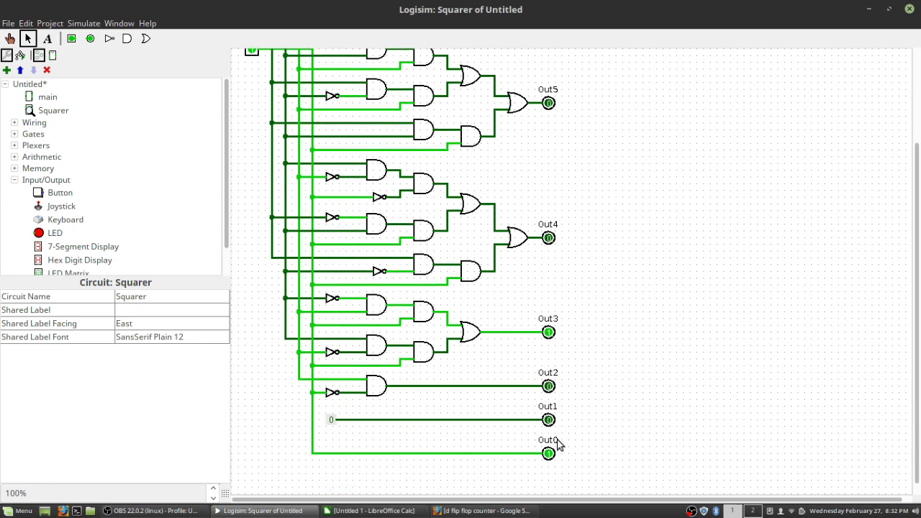
double_click(39, 99)
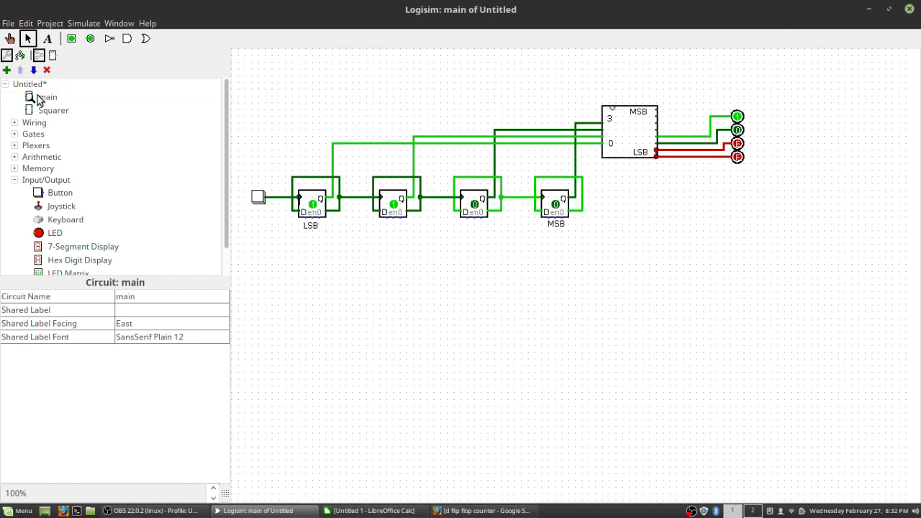
Step: Delete the four output pins, two individually and two by box selection
click(740, 146)
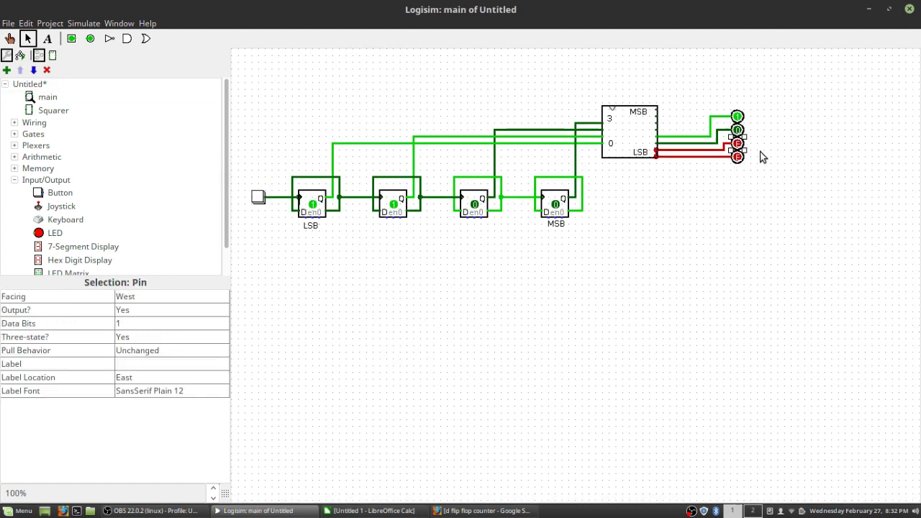
key(Delete)
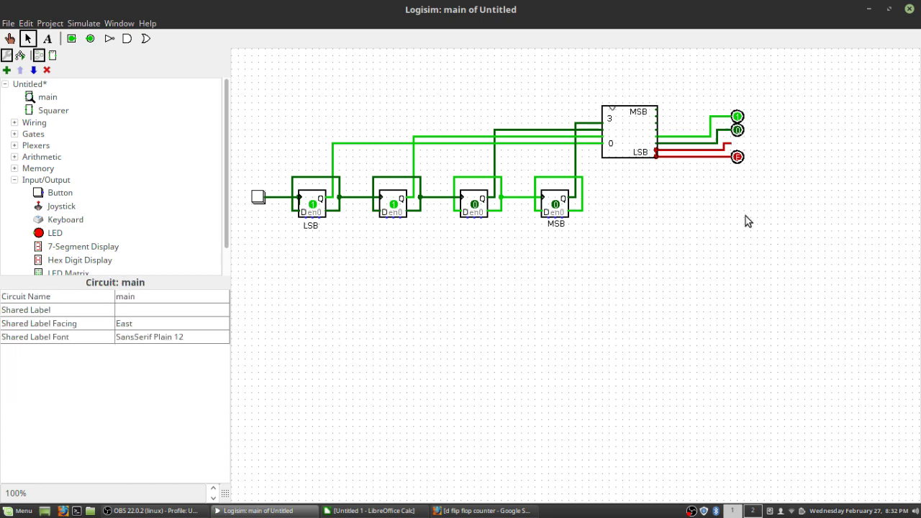
click(737, 157)
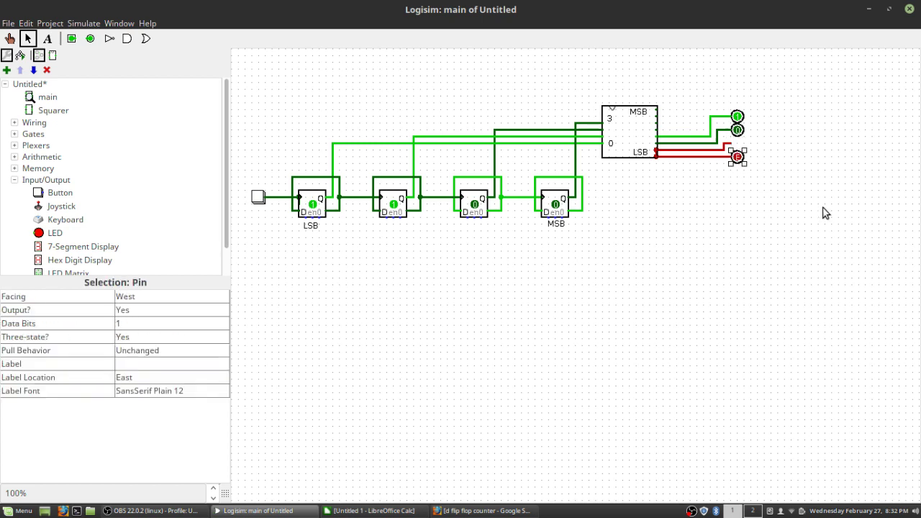
key(Delete)
click(706, 156)
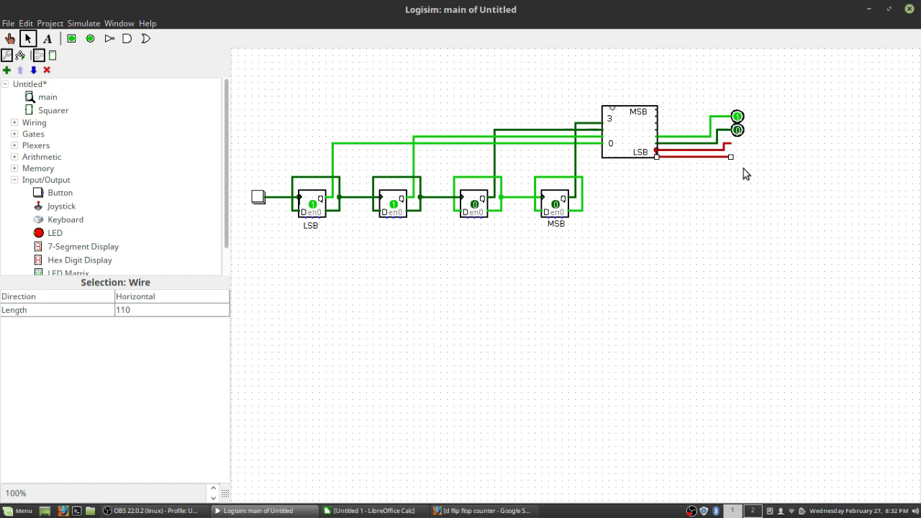
drag(784, 187, 695, 104)
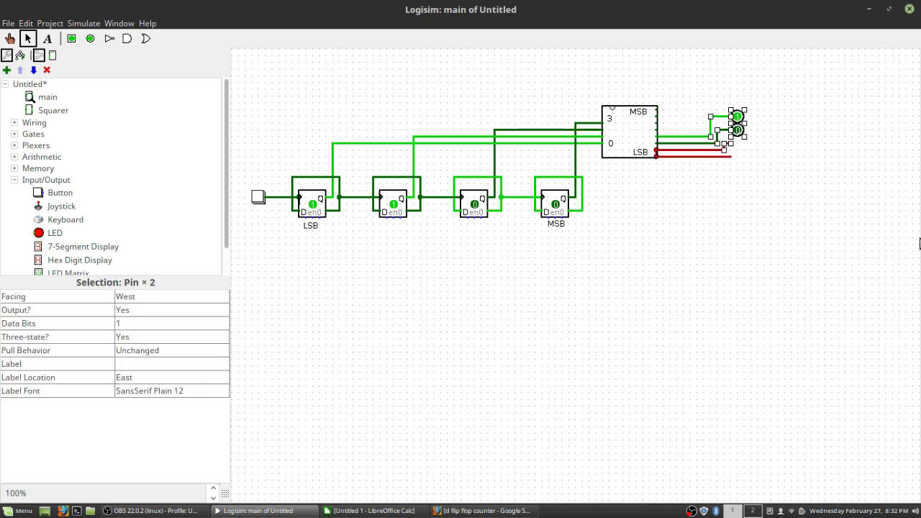
key(Delete)
Step: Delete the two leftover green output wires
drag(840, 213, 685, 120)
click(676, 139)
key(Delete)
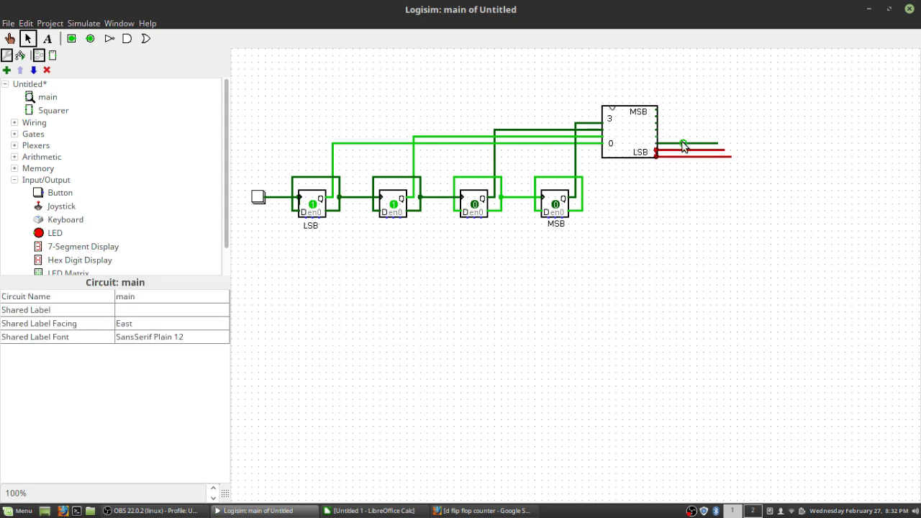
click(685, 144)
key(Delete)
Step: Select the Squarer block to check it, leaving it in its original position
click(643, 142)
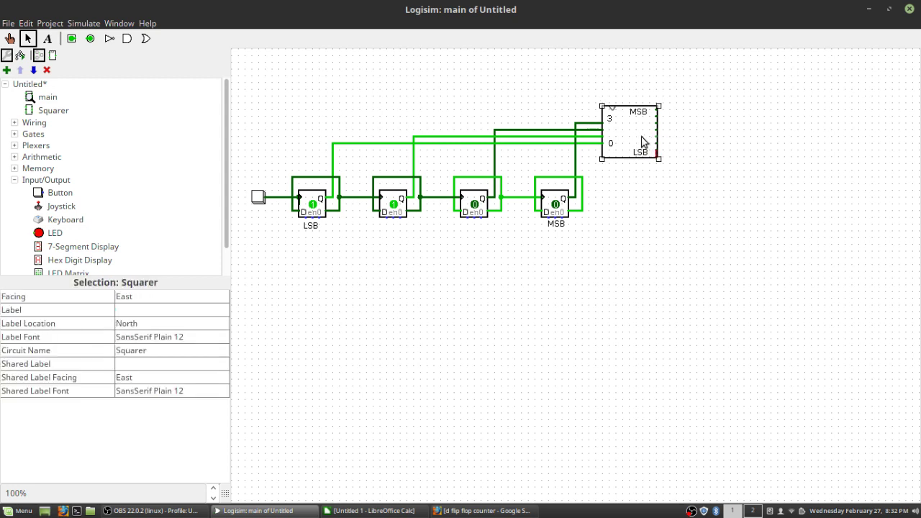
click(700, 165)
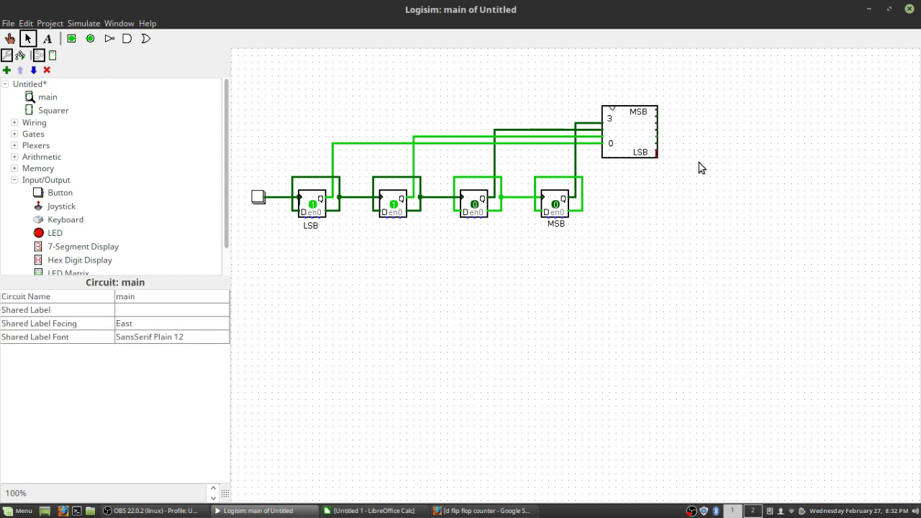
click(656, 157)
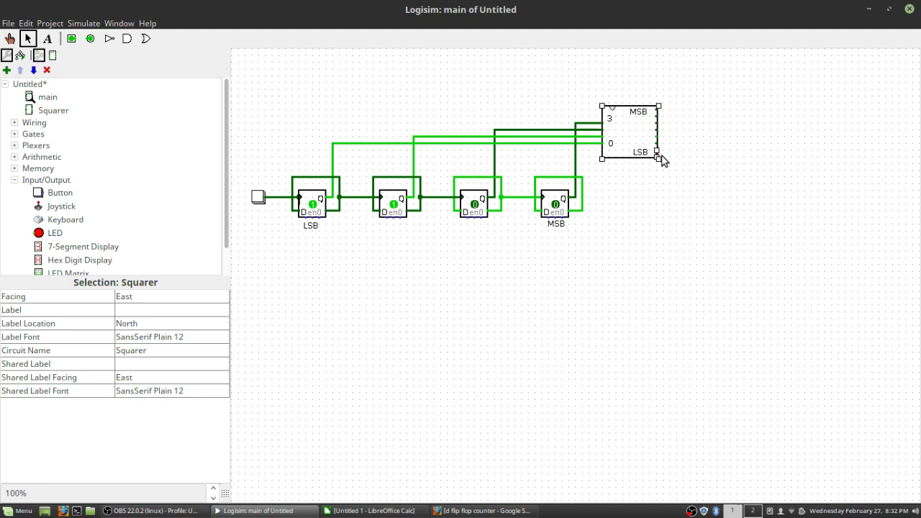
click(666, 163)
click(646, 122)
mouse_move(646, 122)
mouse_down()
mouse_move(642, 108)
mouse_move(647, 125)
mouse_up()
click(666, 158)
Step: Remove the stray red wire stubs near the Squarer's LSB output
drag(656, 154, 703, 176)
key(Delete)
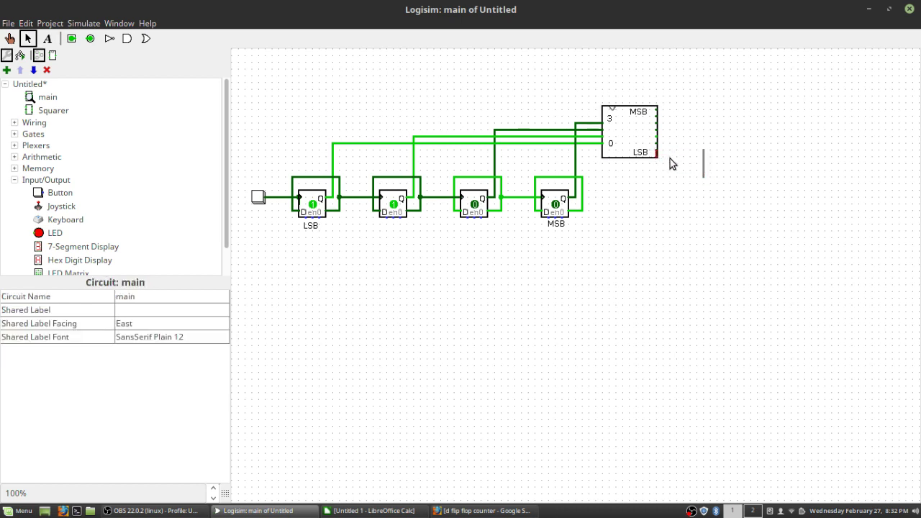
click(656, 155)
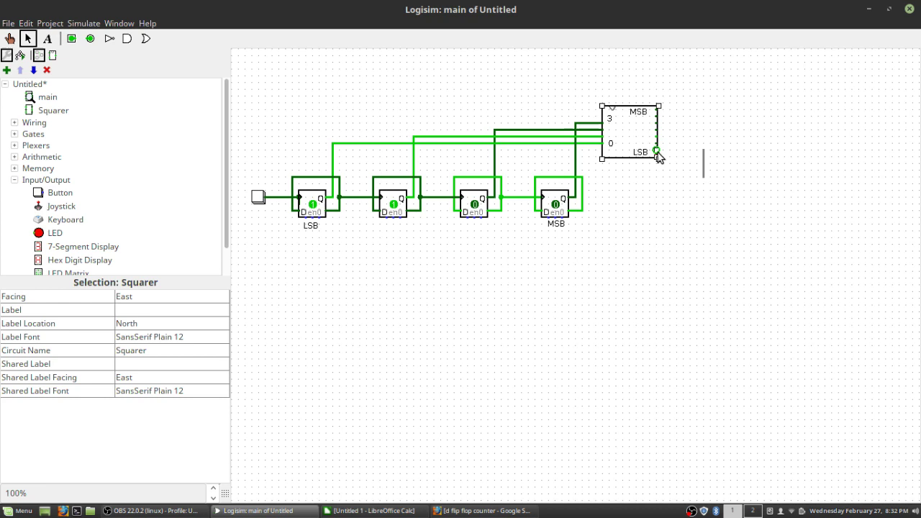
drag(704, 167, 701, 164)
key(Delete)
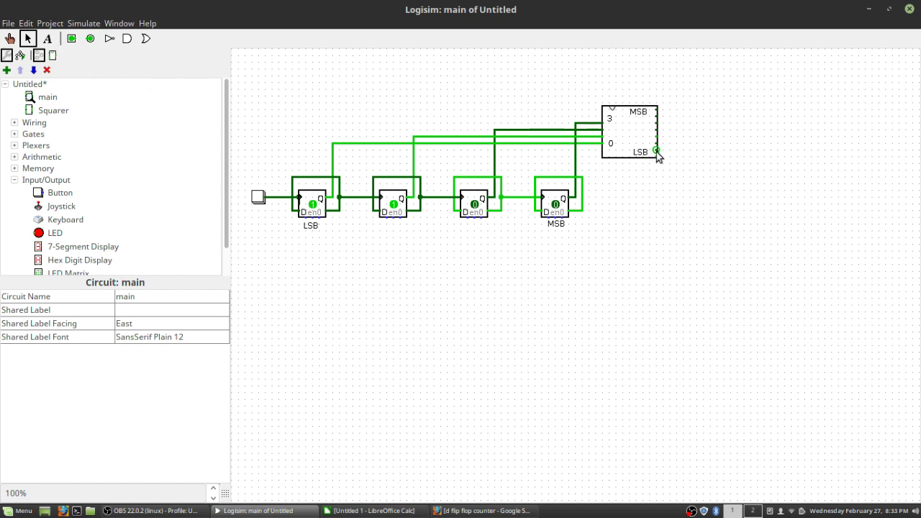
Step: Place three output pins right of the Squarer and wire each to a Squarer output
click(88, 42)
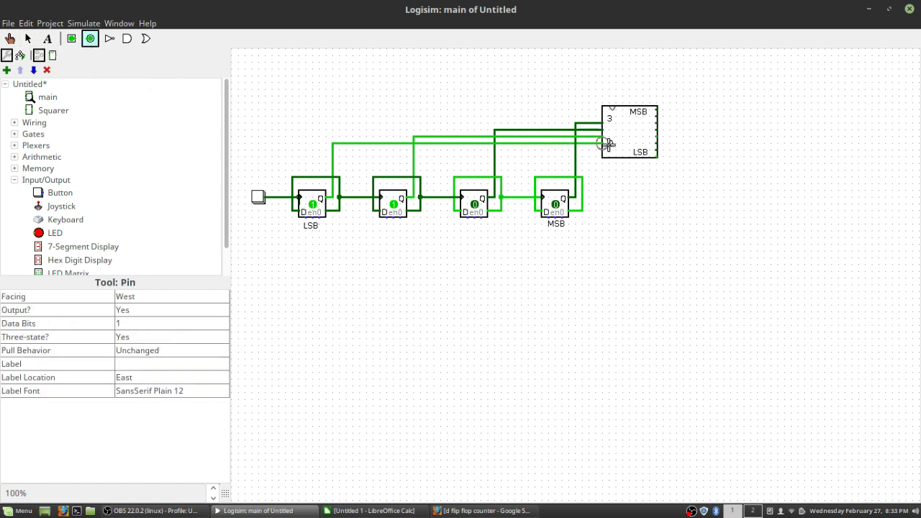
click(745, 156)
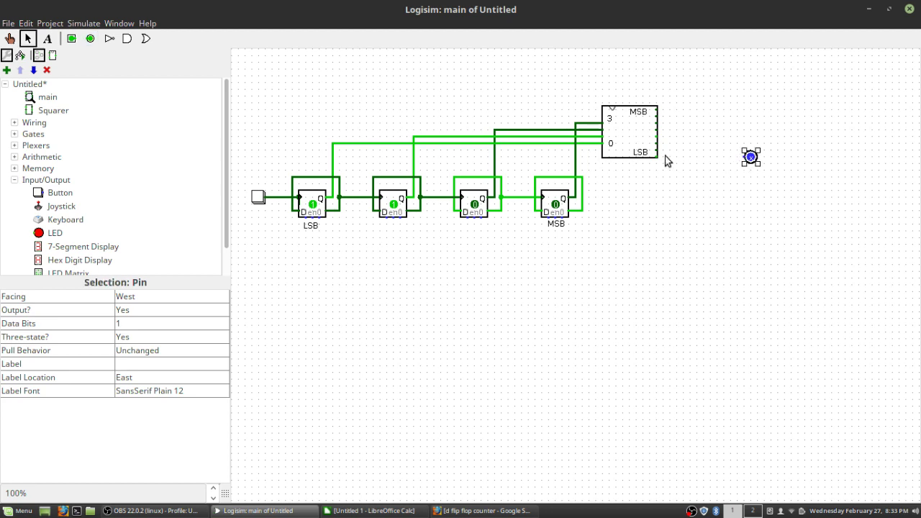
drag(655, 156, 745, 157)
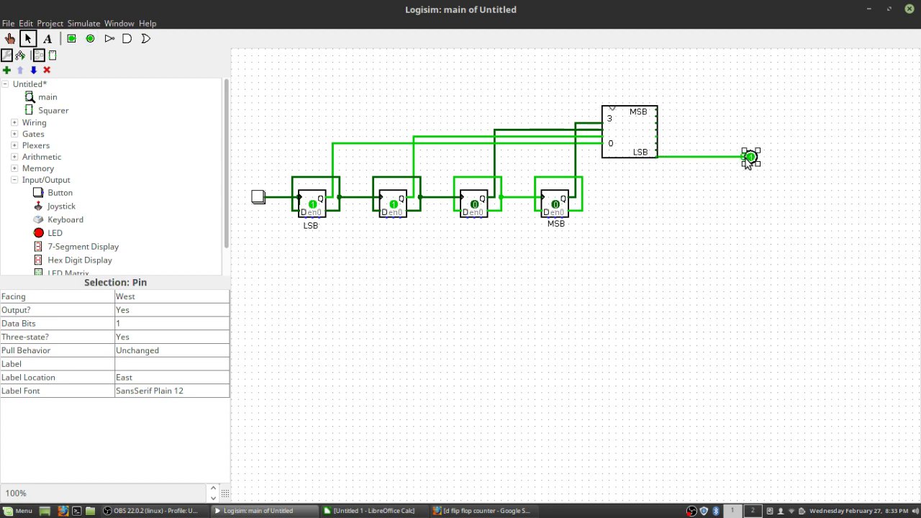
click(90, 38)
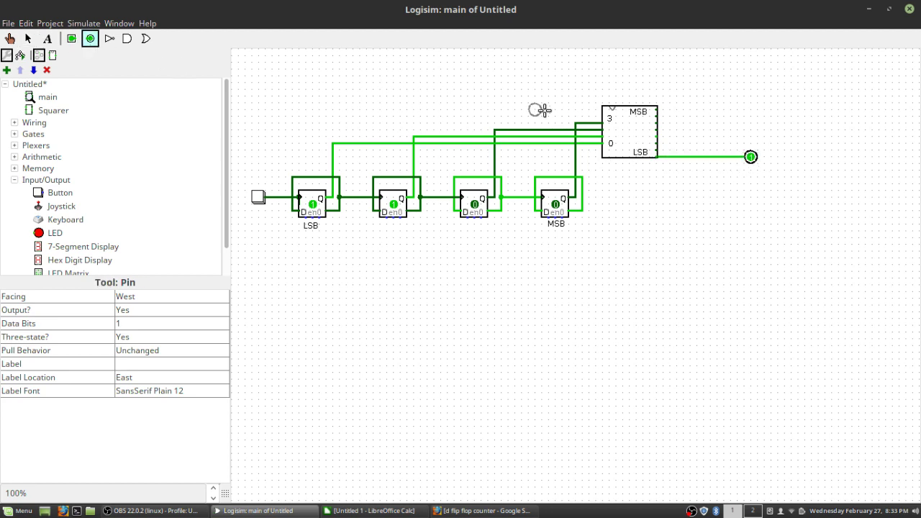
click(755, 142)
drag(745, 147, 667, 149)
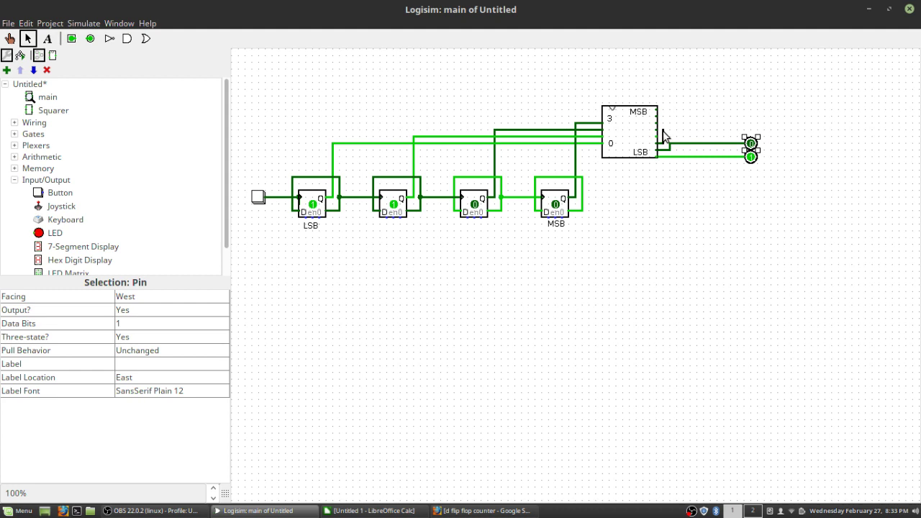
drag(662, 135, 738, 134)
click(90, 38)
click(750, 129)
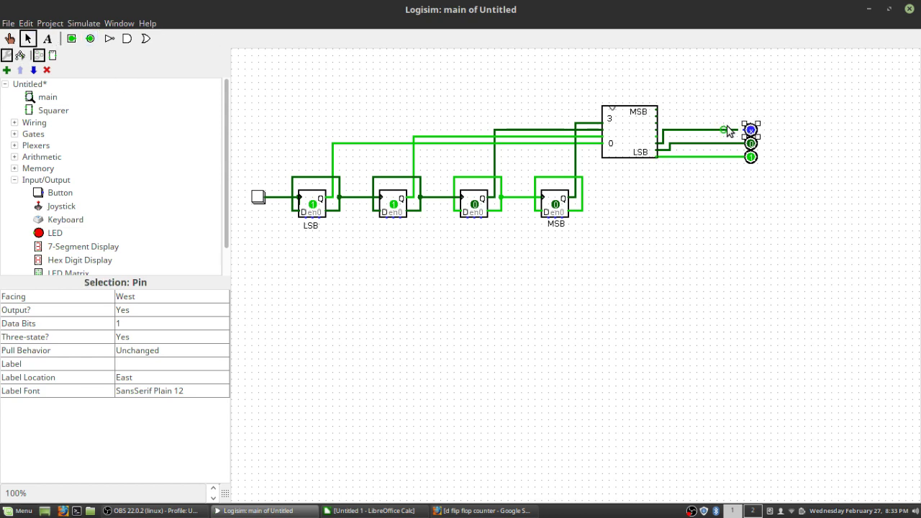
drag(738, 132, 744, 129)
Step: Pulse the clock Button seven times with the Poke tool to advance the counter to 1100
click(10, 39)
click(257, 199)
click(257, 199)
click(257, 199)
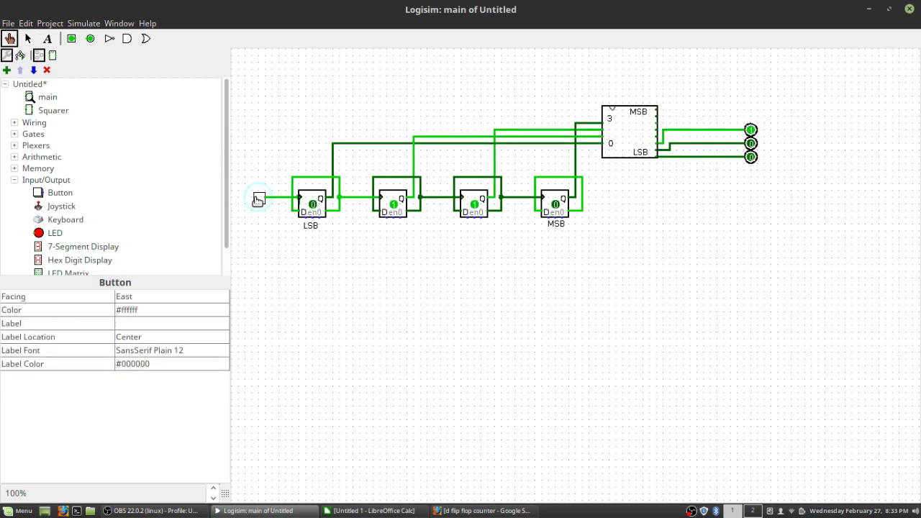
click(257, 199)
click(256, 200)
click(257, 199)
click(257, 200)
click(257, 199)
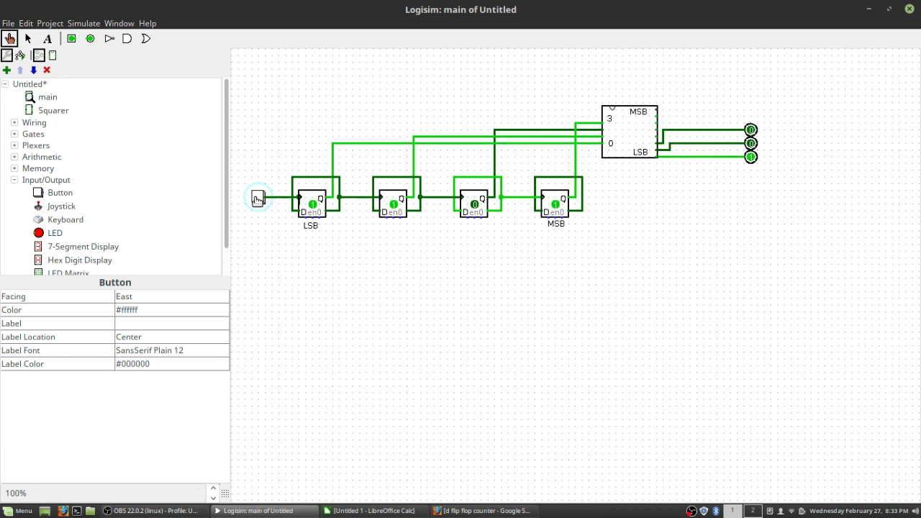
click(257, 199)
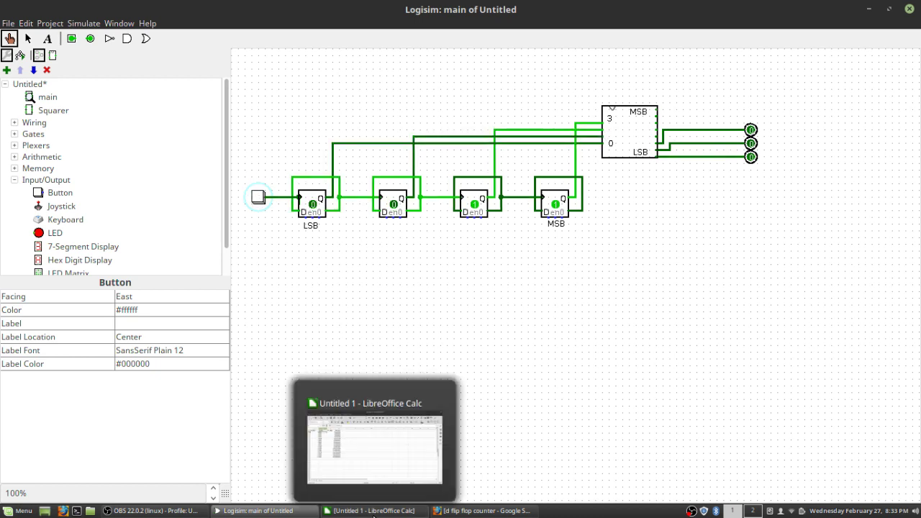
Step: Check the expected binary outputs in column D of the truth table spreadsheet
click(371, 511)
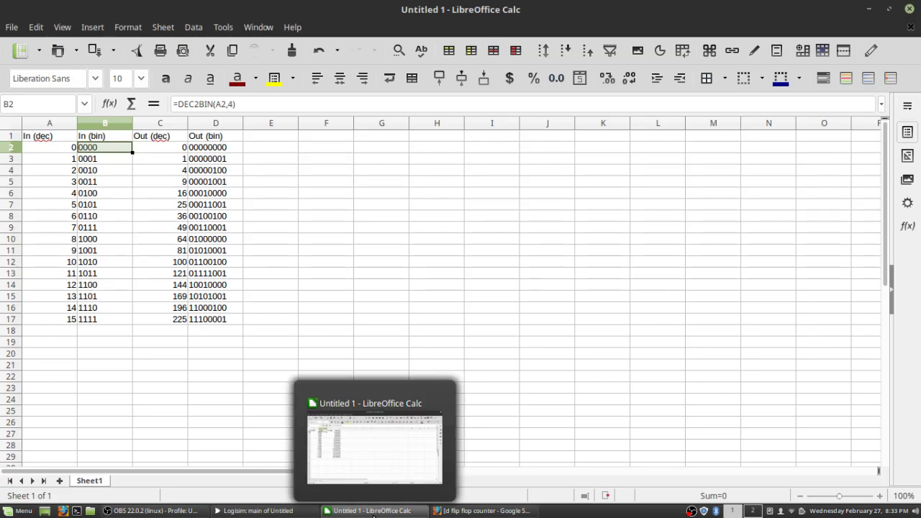
click(227, 152)
key(Down)
key(Down)
key(Down)
key(Down)
key(Down)
key(Down)
key(Down)
key(Down)
key(Down)
key(Down)
key(Down)
key(Down)
key(Down)
key(Down)
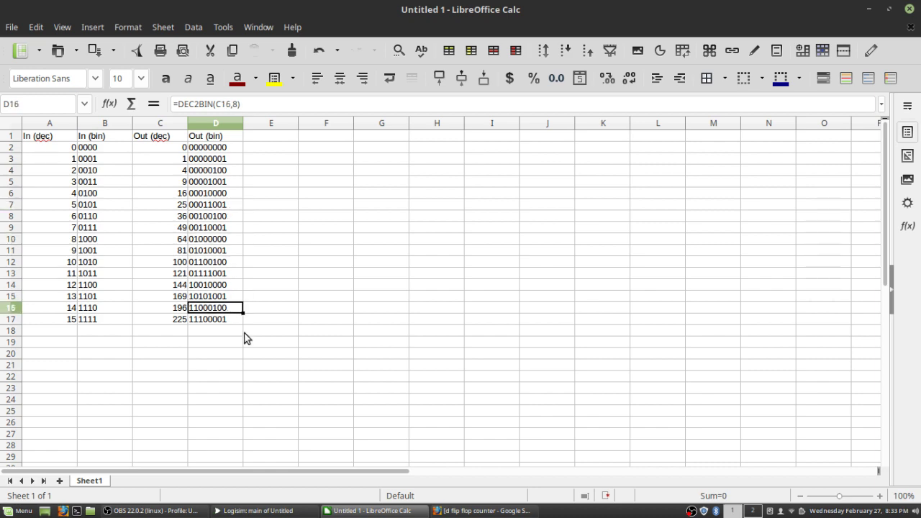
click(386, 512)
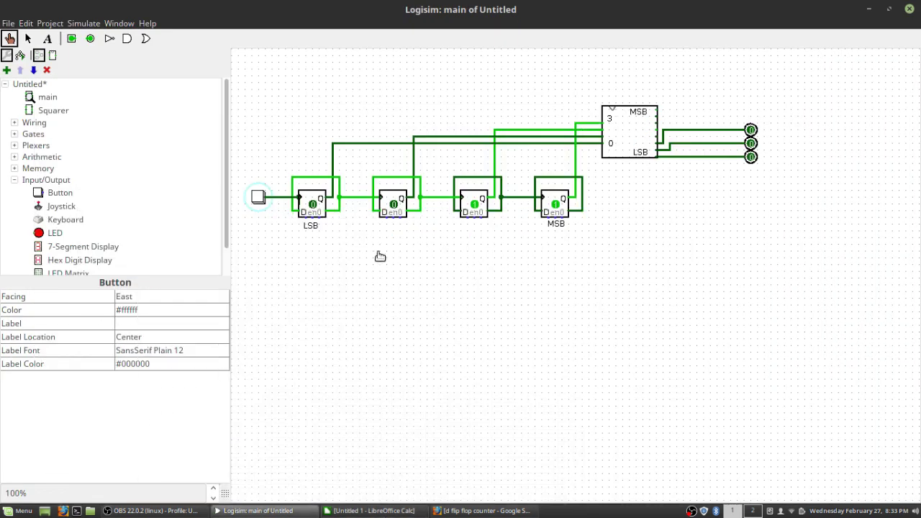
Step: Clock the counter nine more times, wrapping through 0000 to 0110, watching the output pins
click(259, 199)
click(259, 199)
click(260, 200)
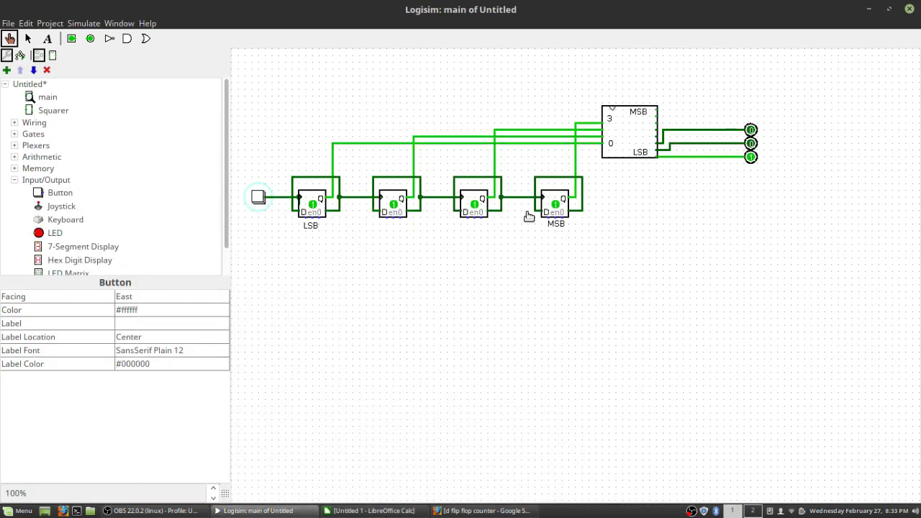
click(263, 199)
click(261, 198)
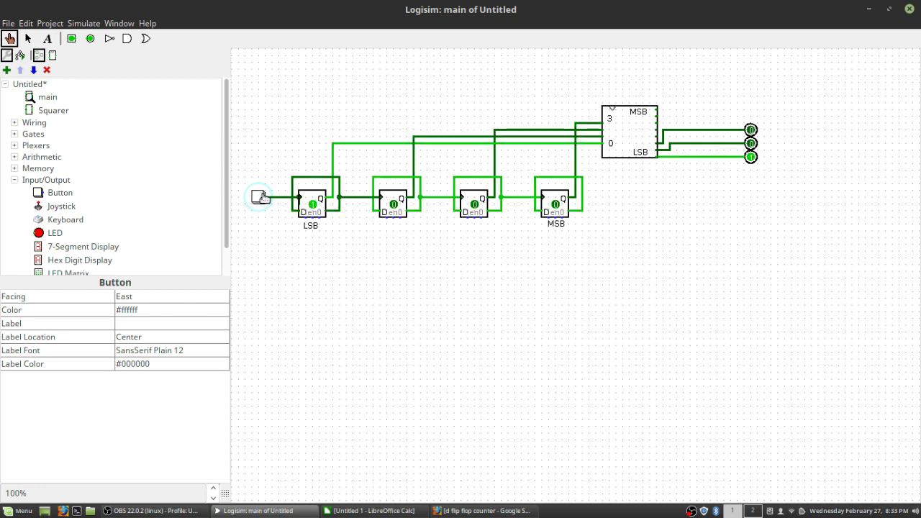
click(261, 198)
click(261, 198)
click(261, 199)
click(260, 199)
click(260, 198)
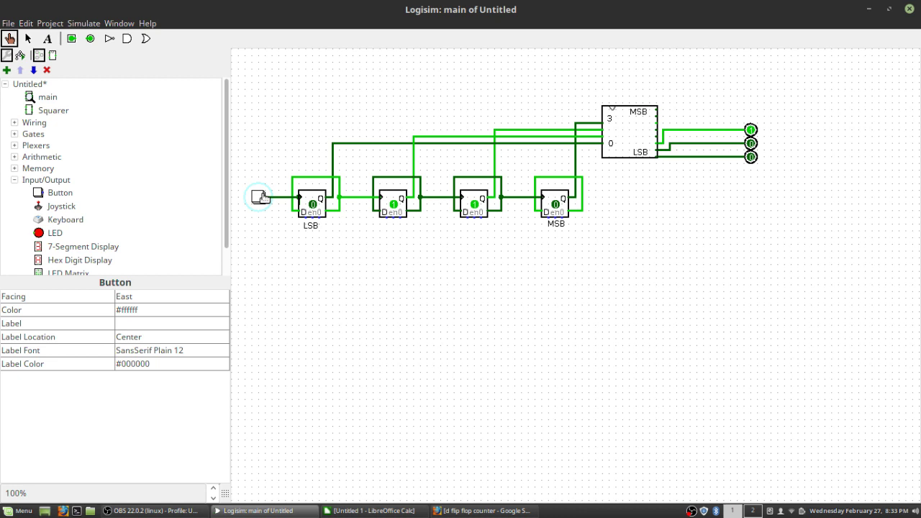
Step: Expand the Memory category to show the flip-flops and select D Flip-Flop
scroll(107, 169, down, 2)
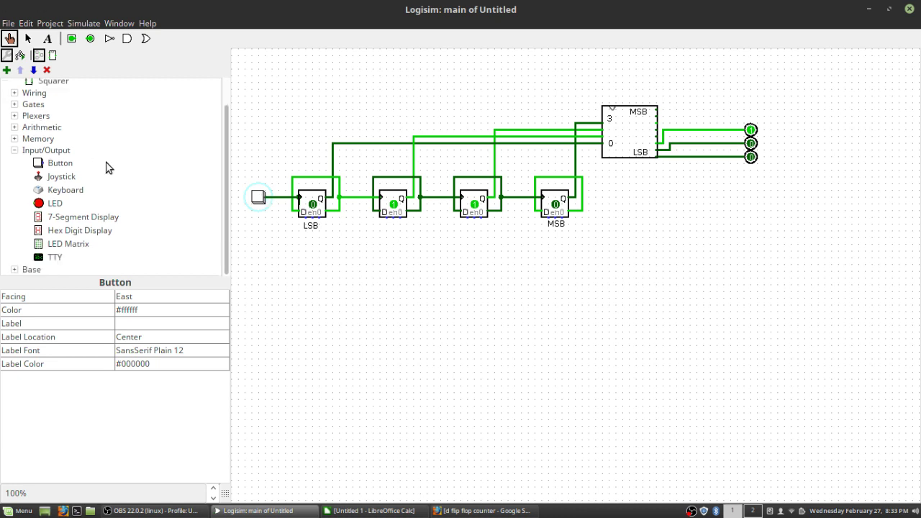
click(19, 141)
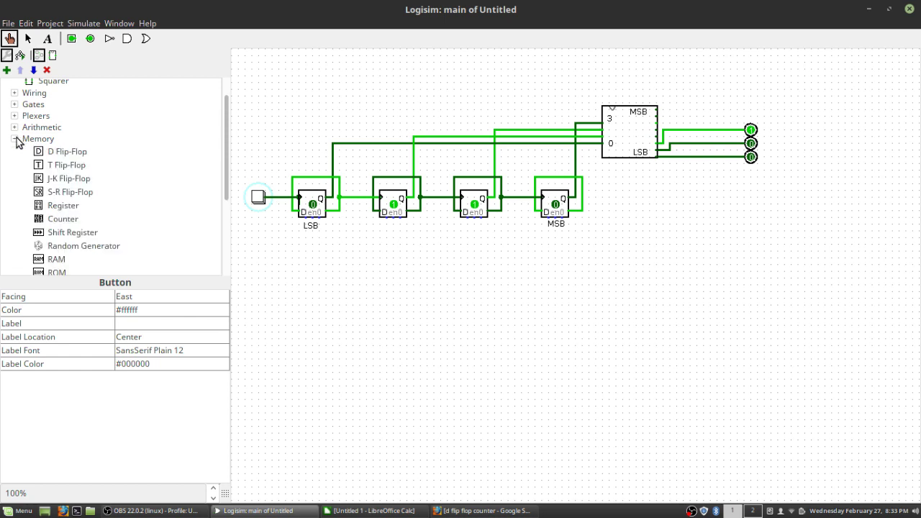
click(85, 155)
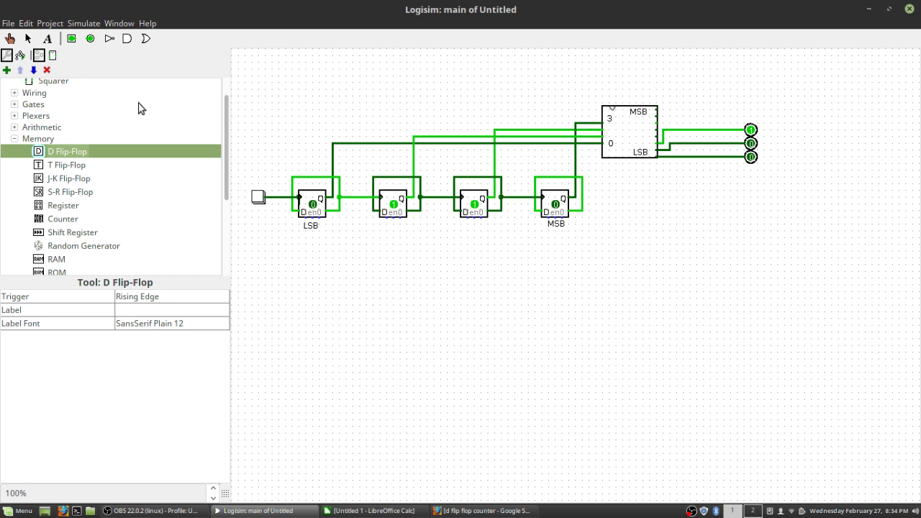
click(26, 39)
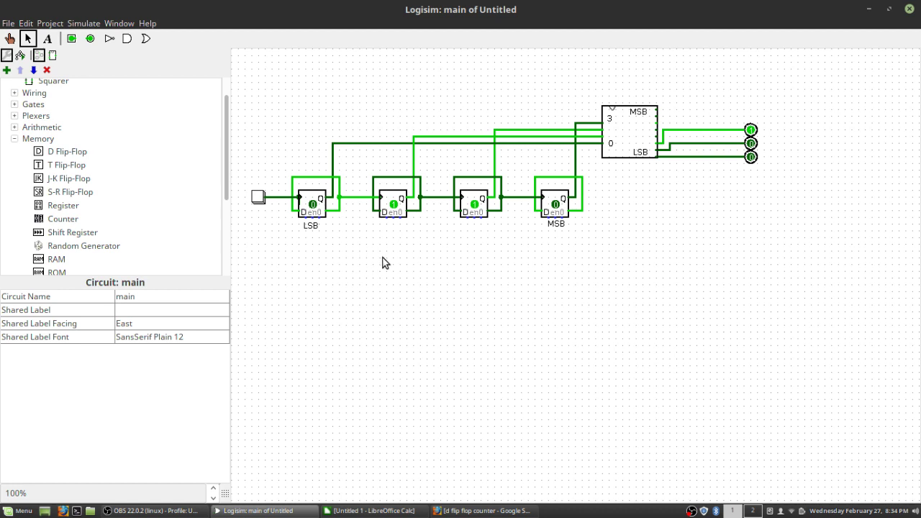